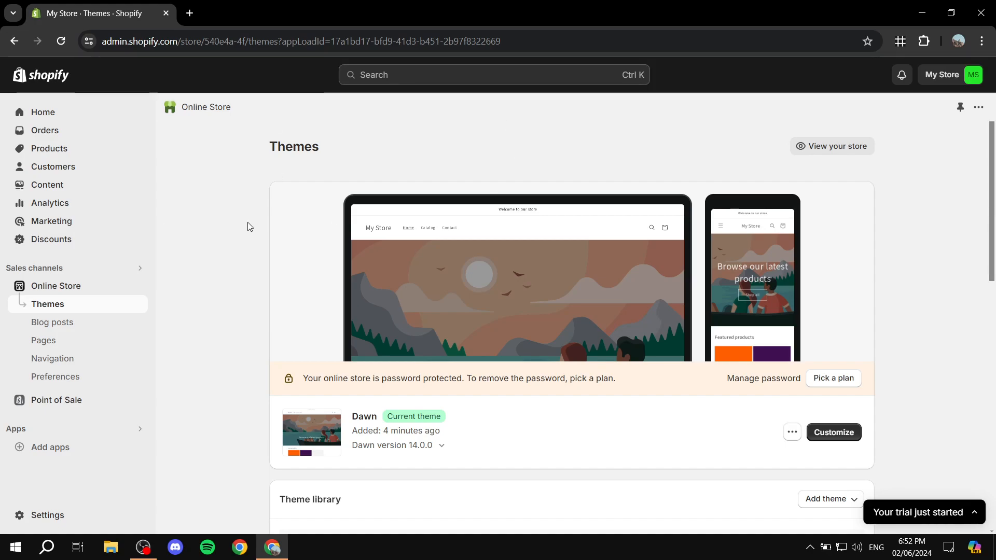
Open the Shopify App Store from the store's app suggestions.
{"action": "left_click", "coordinate": [67, 455]}
{"action": "scroll", "coordinate": [484, 435], "scroll_direction": "down", "scroll_amount": 2}
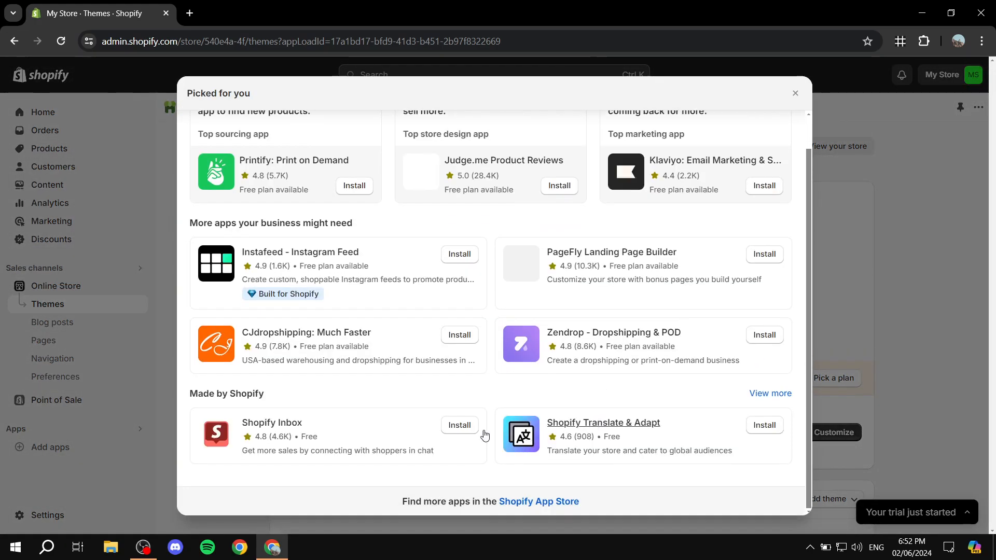
{"action": "left_click", "coordinate": [529, 502]}
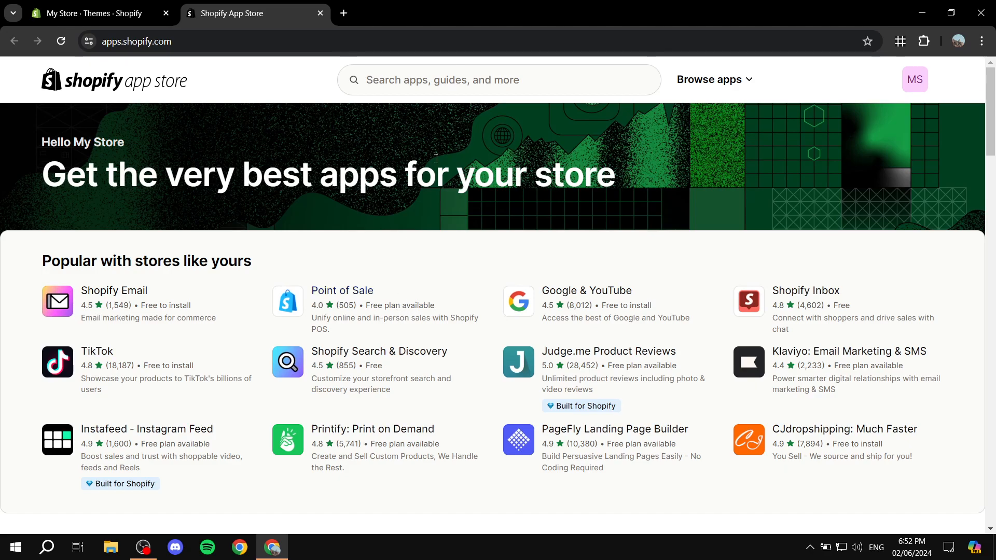
Search the app store for "monk free gift" and open the Monk Free Gift & Cart Upsell listing.
{"action": "left_click", "coordinate": [441, 78]}
{"action": "type", "text": "mon"}
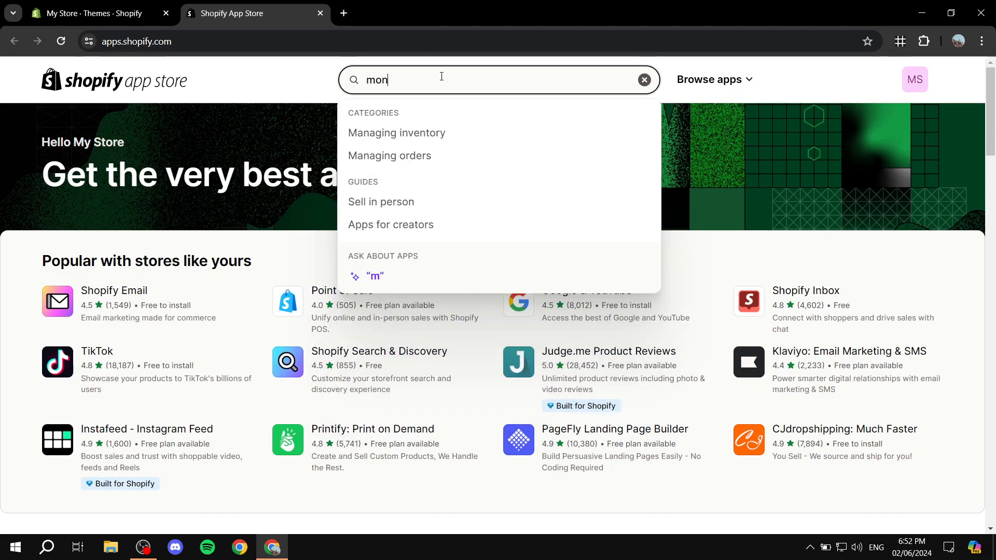
{"action": "type", "text": "k free g"}
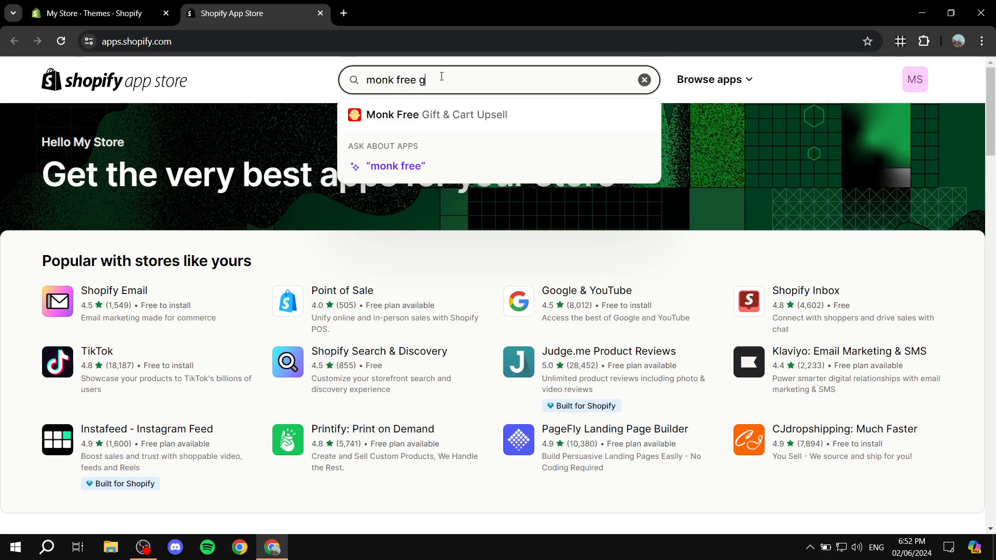
{"action": "type", "text": "ift"}
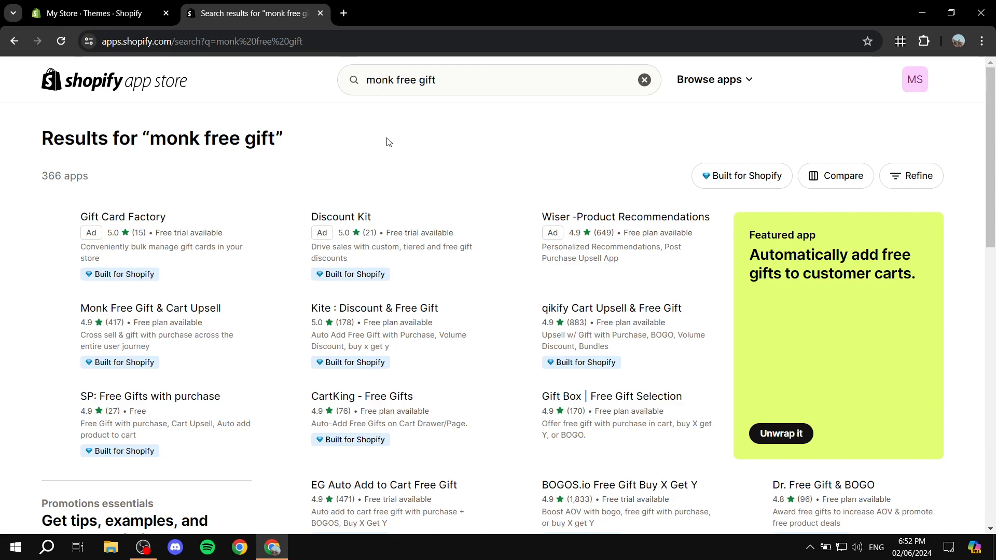
{"action": "scroll", "coordinate": [388, 142], "scroll_direction": "down", "scroll_amount": 1}
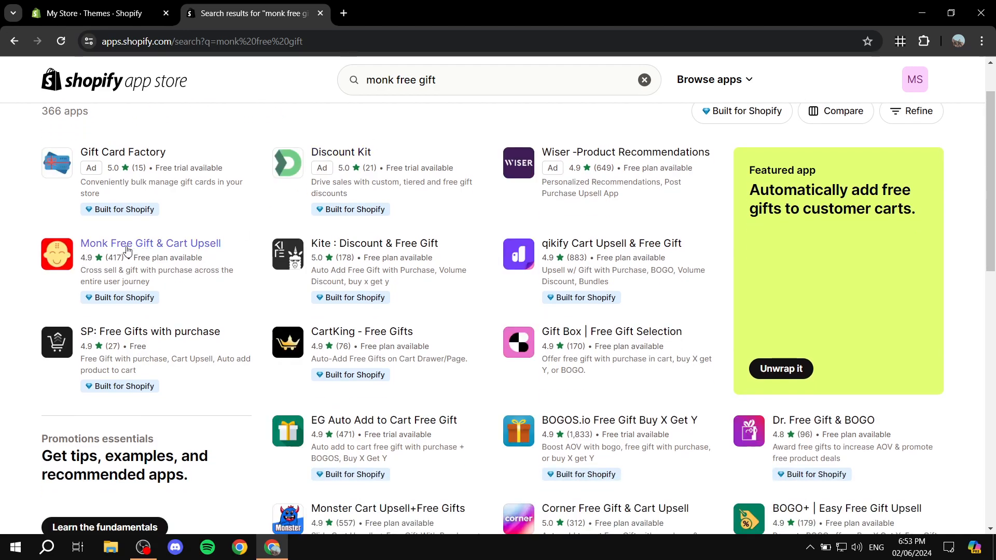
{"action": "left_click", "coordinate": [158, 248]}
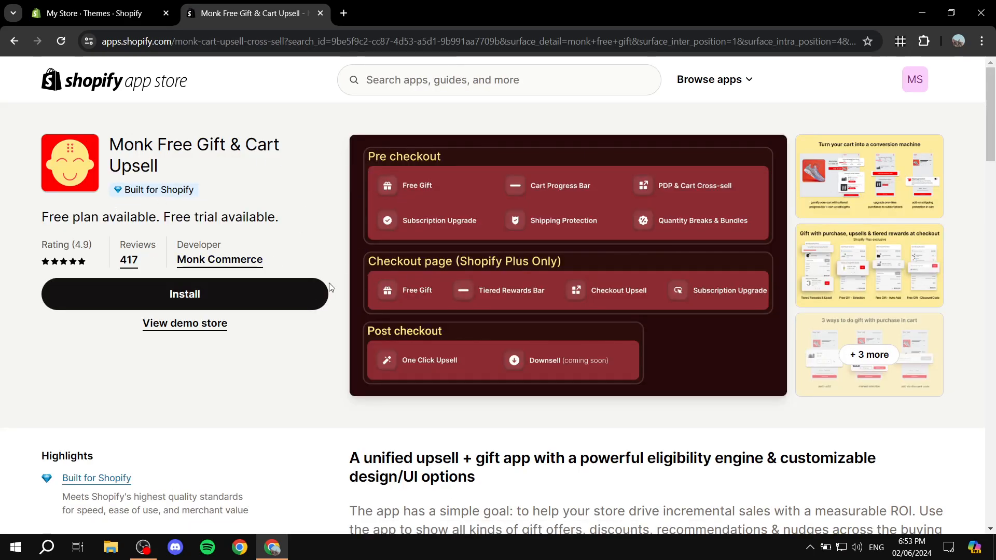
Examine the Monk listing's free plan and trial note, its pricing plans and the features included in Growth I.
{"action": "left_click_drag", "start_coordinate": [41, 217], "coordinate": [327, 216]}
{"action": "left_click", "coordinate": [320, 218]}
{"action": "scroll", "coordinate": [339, 237], "scroll_direction": "down", "scroll_amount": 12}
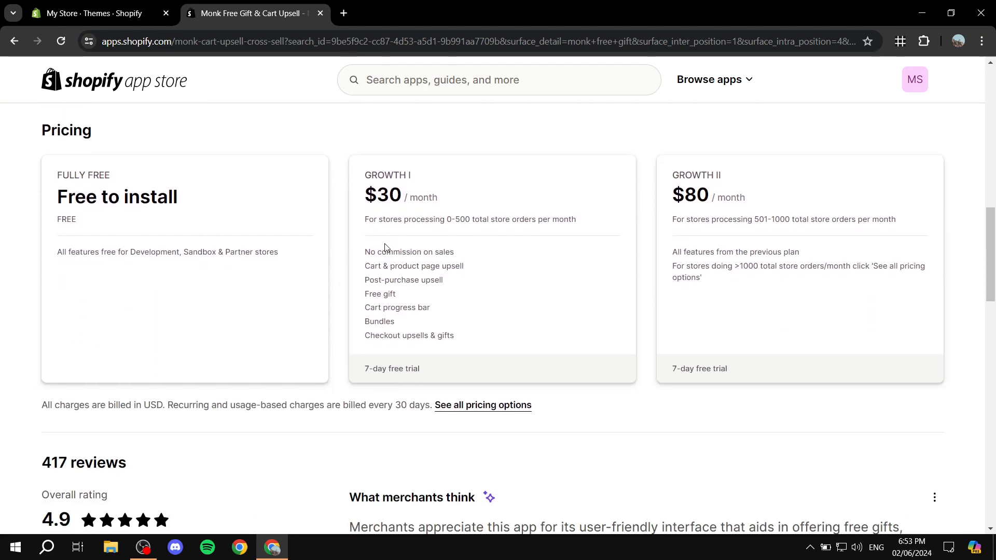
{"action": "left_click_drag", "start_coordinate": [363, 250], "coordinate": [474, 337]}
{"action": "left_click", "coordinate": [474, 342]}
{"action": "scroll", "coordinate": [467, 231], "scroll_direction": "up", "scroll_amount": 1}
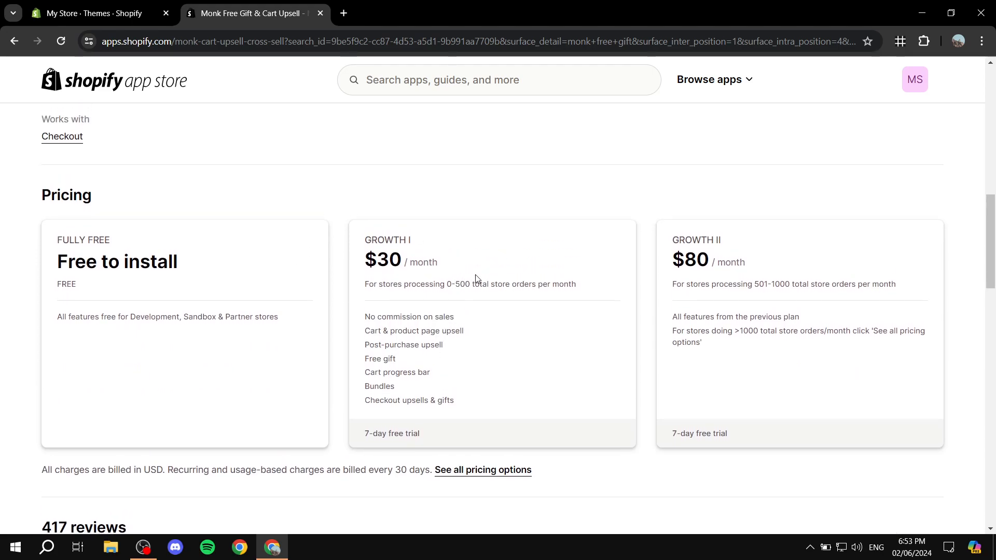
{"action": "scroll", "coordinate": [469, 277], "scroll_direction": "up", "scroll_amount": 6}
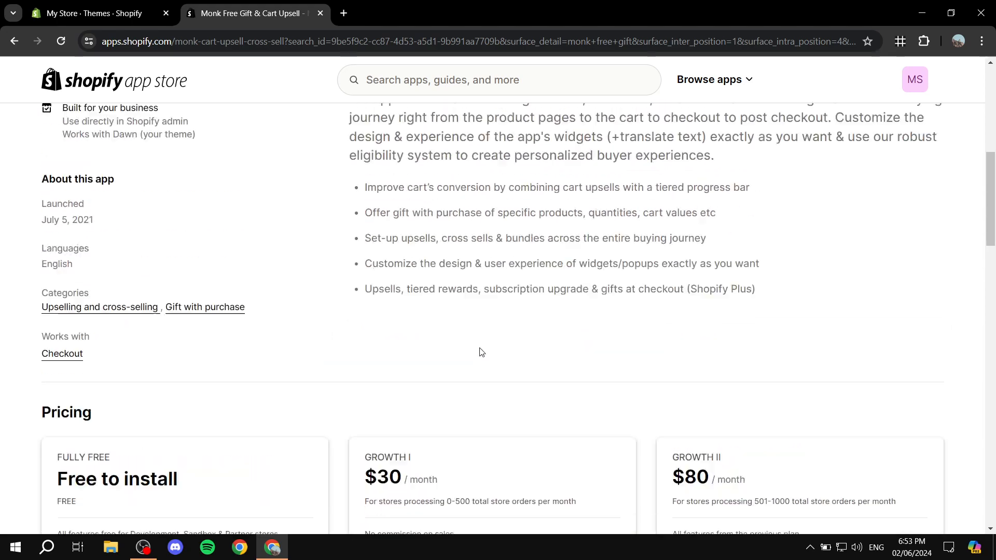
{"action": "scroll", "coordinate": [412, 313], "scroll_direction": "up", "scroll_amount": 4}
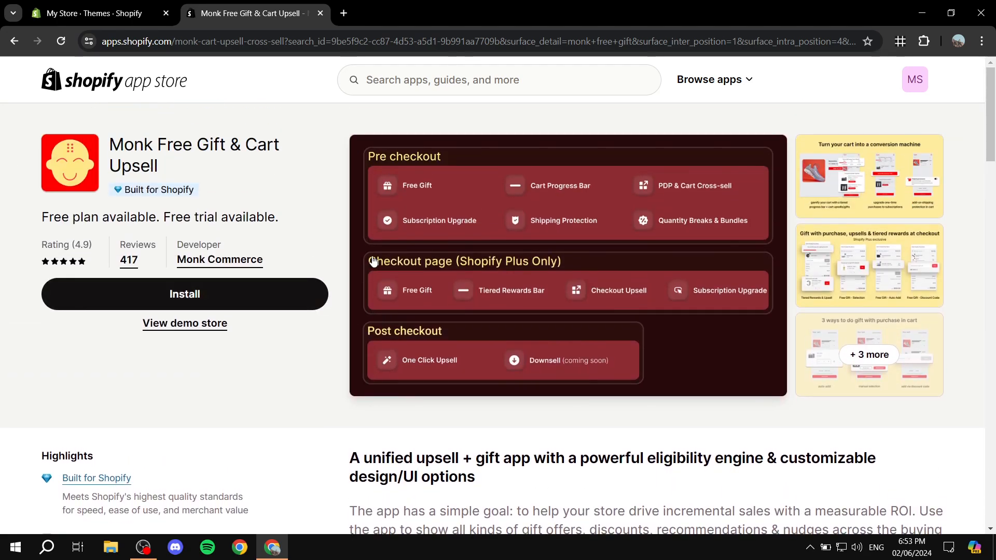
Install the Monk app on the store, approving its data access, and close the leftover app listing and Themes pages.
{"action": "left_click", "coordinate": [220, 299]}
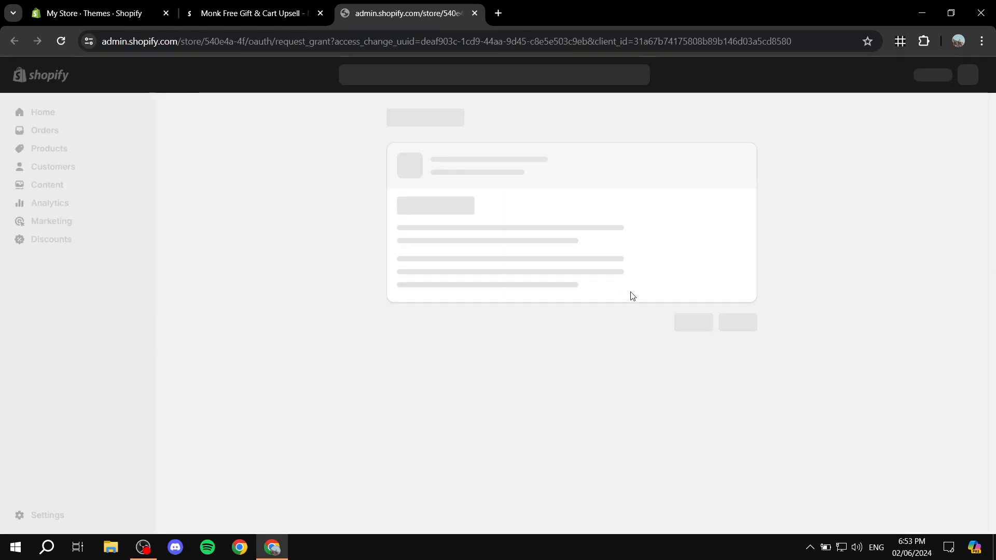
{"action": "left_click", "coordinate": [739, 357]}
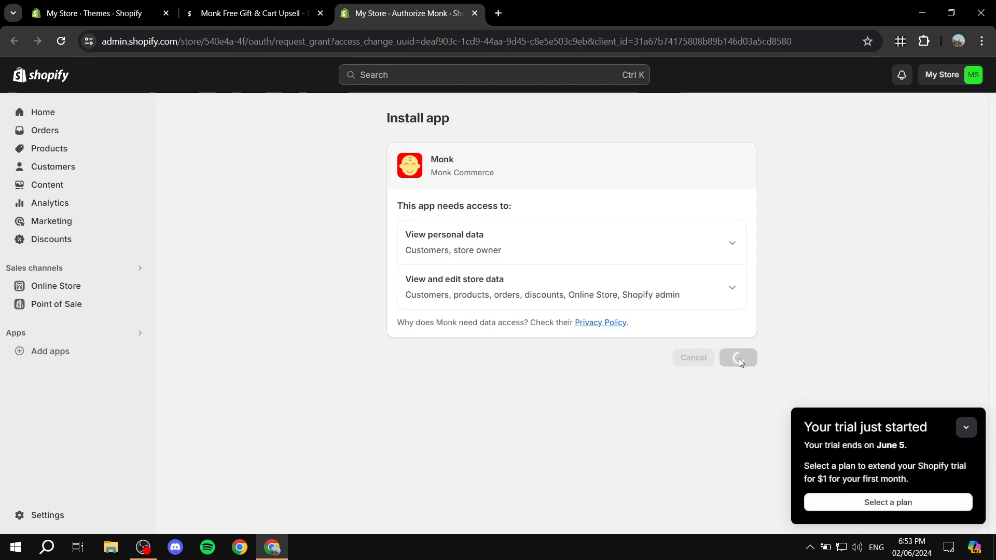
{"action": "left_click", "coordinate": [965, 427]}
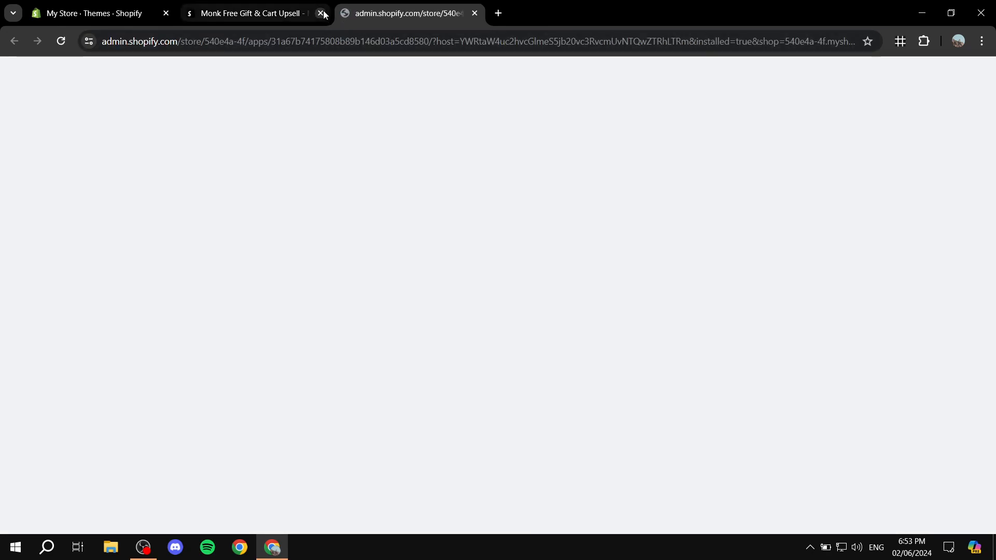
{"action": "left_click", "coordinate": [320, 13]}
{"action": "left_click", "coordinate": [166, 13]}
{"action": "left_click", "coordinate": [963, 425]}
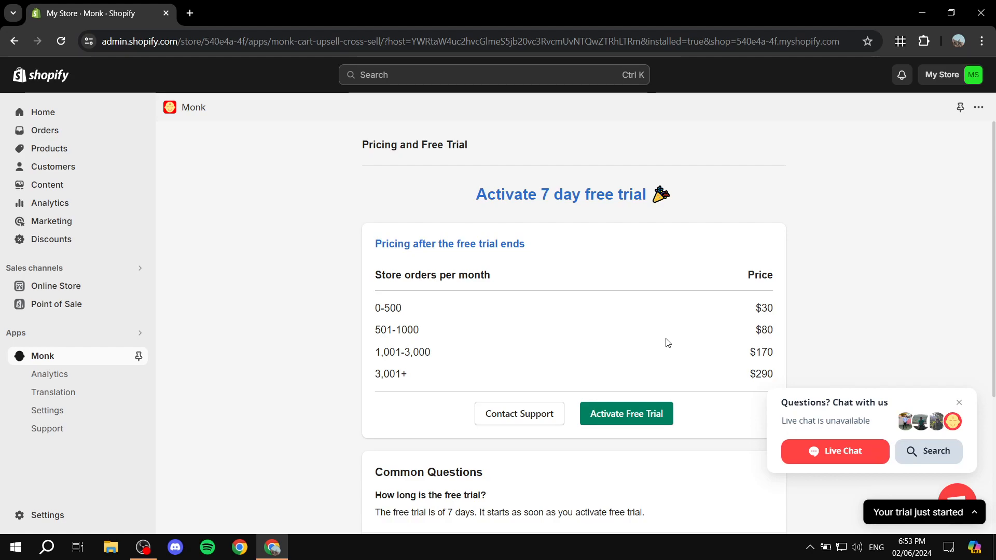
Read Monk's pricing and common questions, dismiss the support chat prompt and activate the 7 day free trial.
{"action": "scroll", "coordinate": [666, 342], "scroll_direction": "down", "scroll_amount": 4}
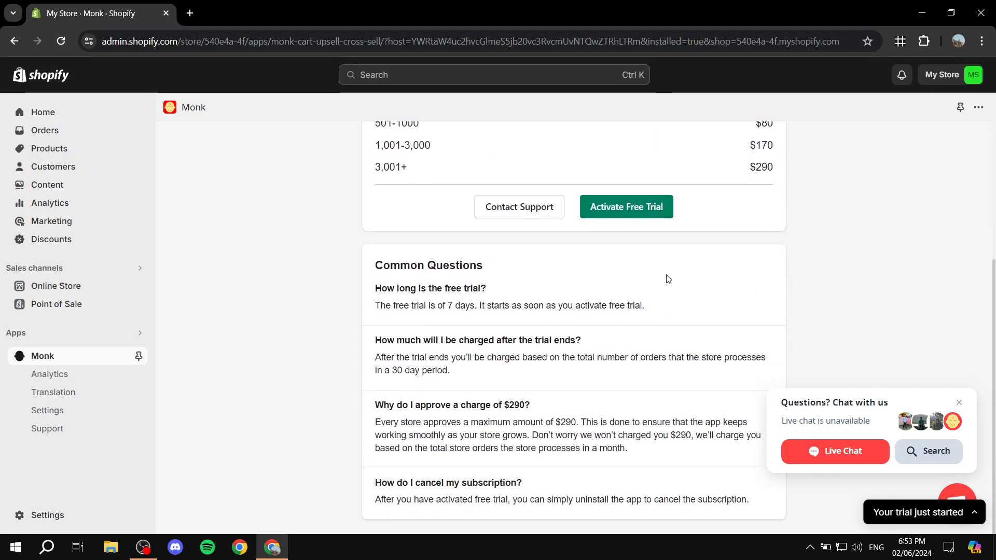
{"action": "scroll", "coordinate": [671, 271], "scroll_direction": "up", "scroll_amount": 4}
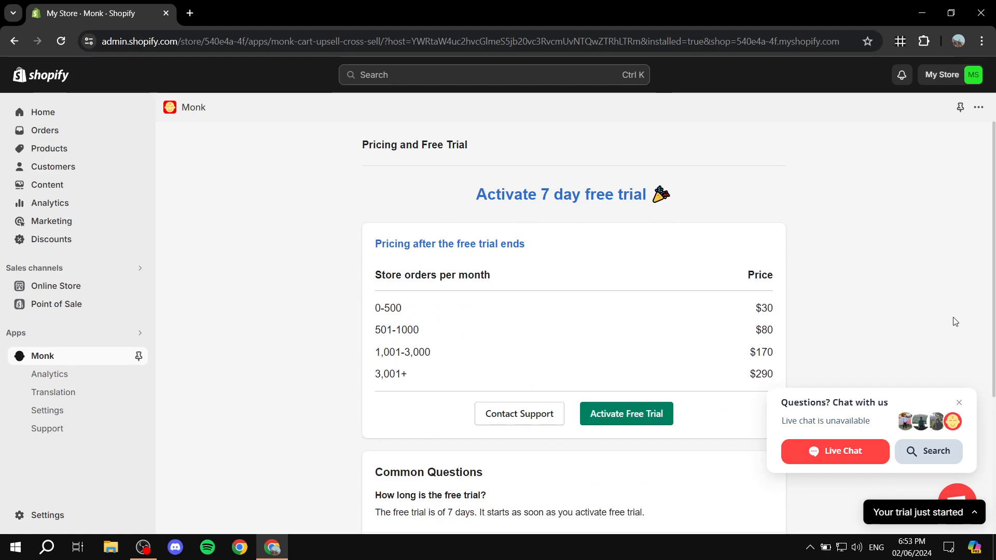
{"action": "left_click", "coordinate": [959, 402]}
{"action": "scroll", "coordinate": [821, 371], "scroll_direction": "down", "scroll_amount": 4}
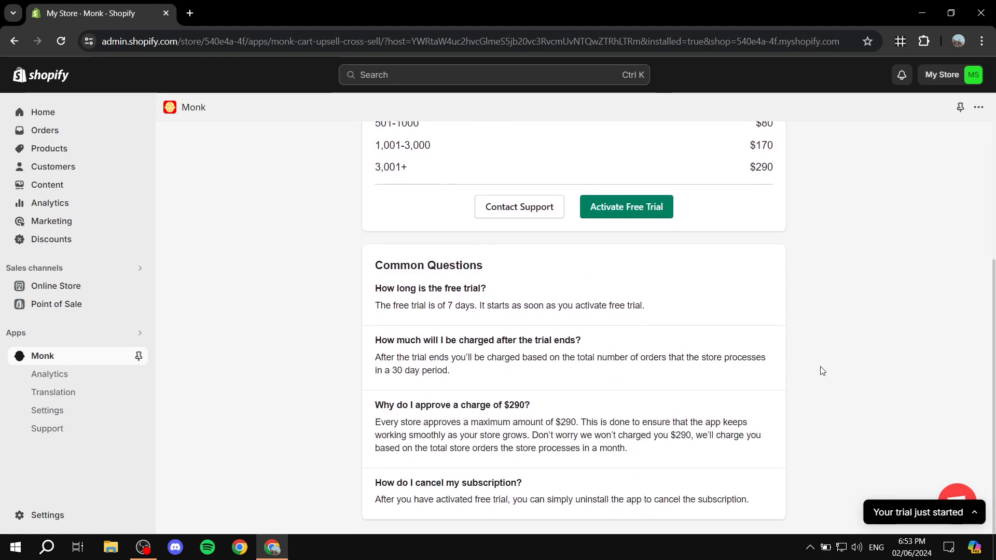
{"action": "scroll", "coordinate": [732, 344], "scroll_direction": "up", "scroll_amount": 2}
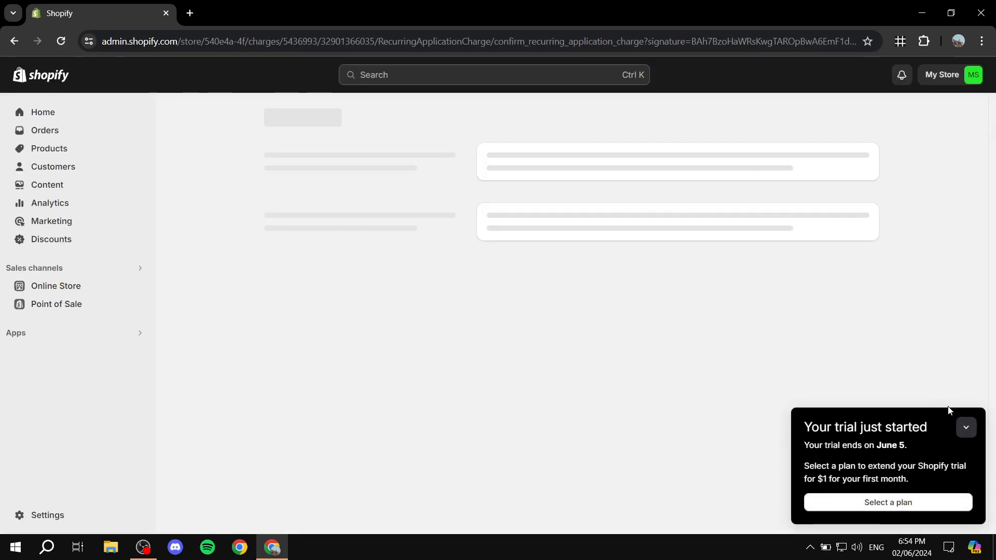
Review the Monk subscription's spending limit and payment methods and approve the subscription.
{"action": "left_click", "coordinate": [966, 428]}
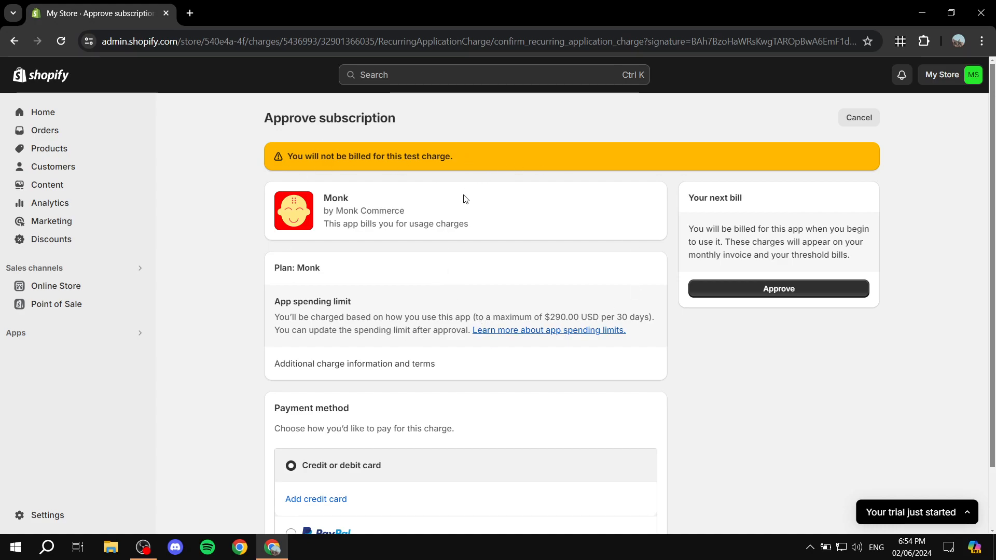
{"action": "scroll", "coordinate": [464, 207], "scroll_direction": "down", "scroll_amount": 1}
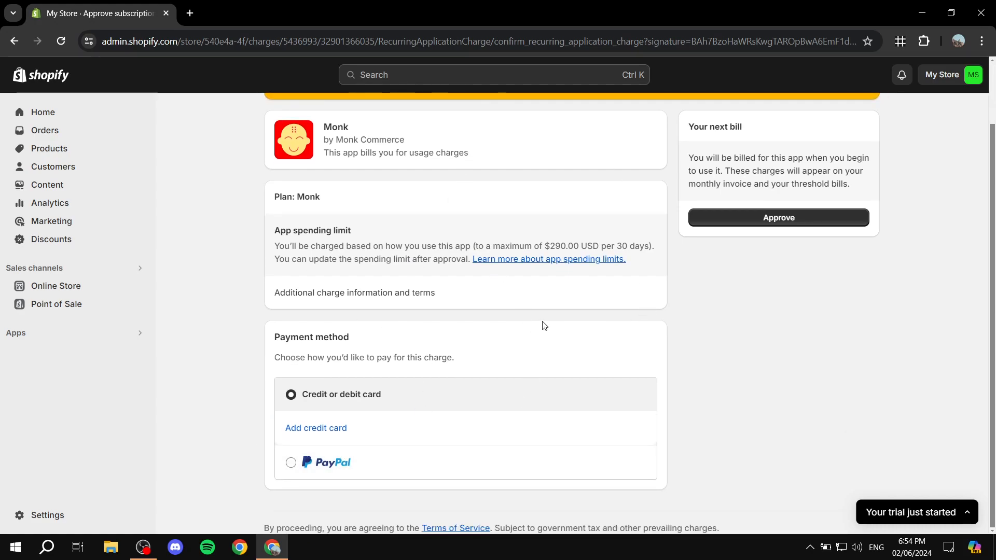
{"action": "scroll", "coordinate": [493, 316], "scroll_direction": "up", "scroll_amount": 1}
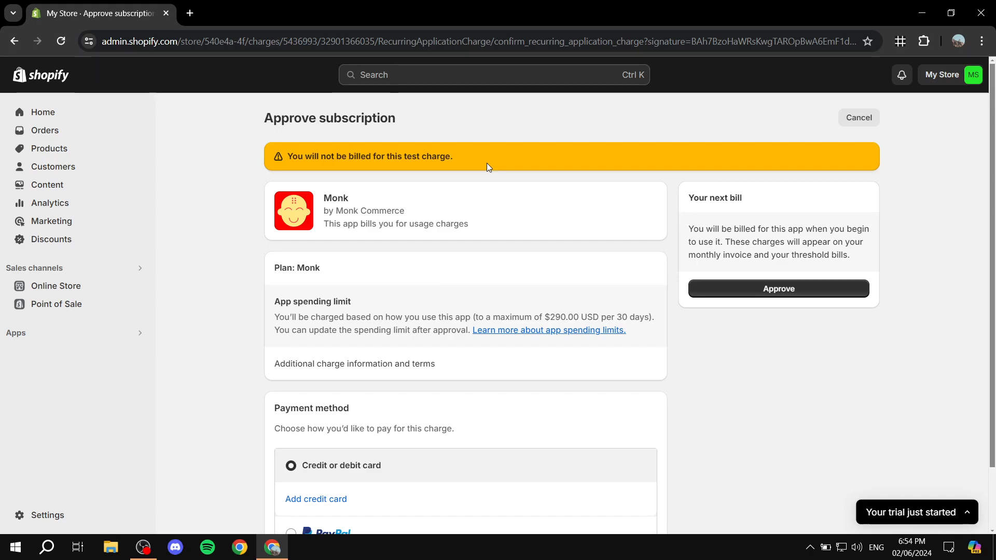
{"action": "scroll", "coordinate": [626, 275], "scroll_direction": "down", "scroll_amount": 2}
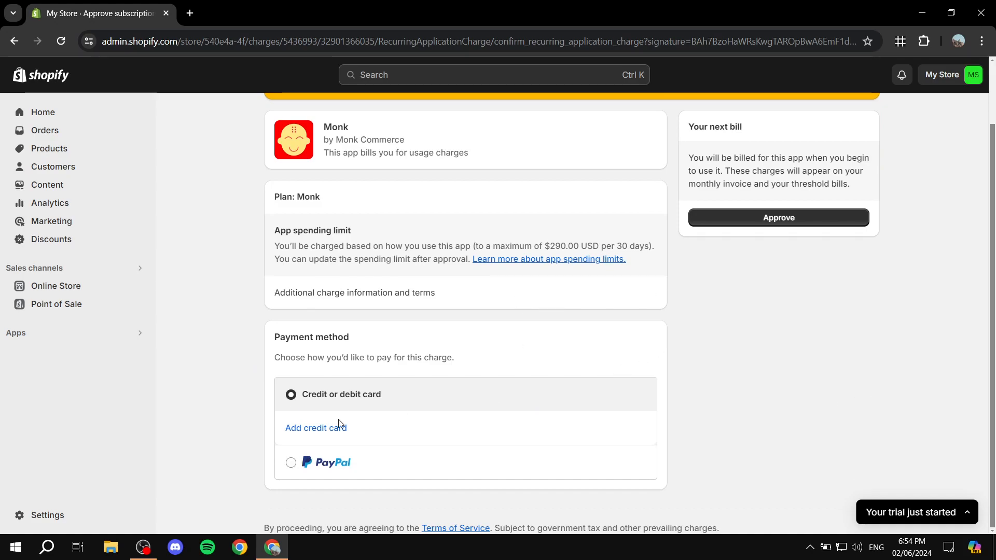
{"action": "scroll", "coordinate": [557, 325], "scroll_direction": "up", "scroll_amount": 2}
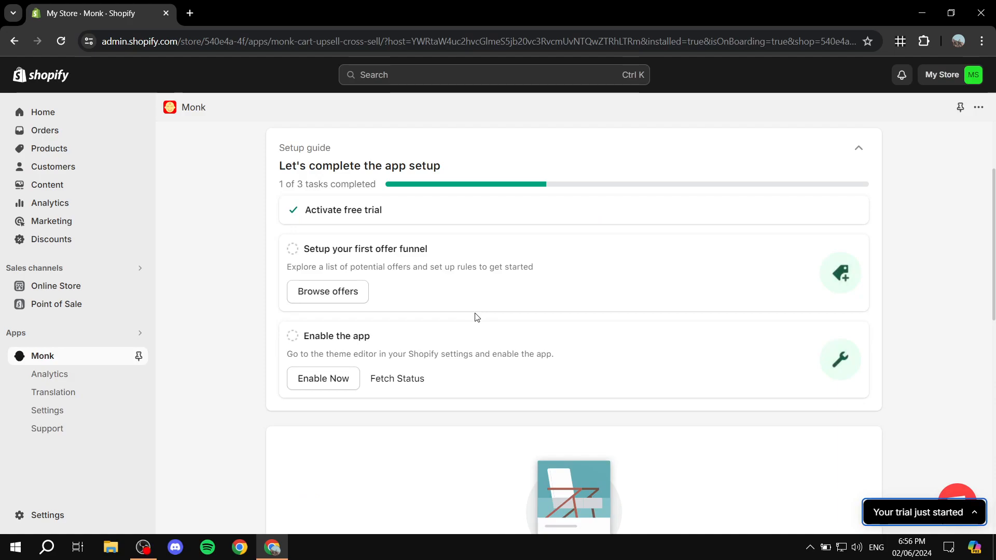
Enable the Monk app embed in the live Dawn theme and save the theme.
{"action": "scroll", "coordinate": [349, 250], "scroll_direction": "up", "scroll_amount": 3}
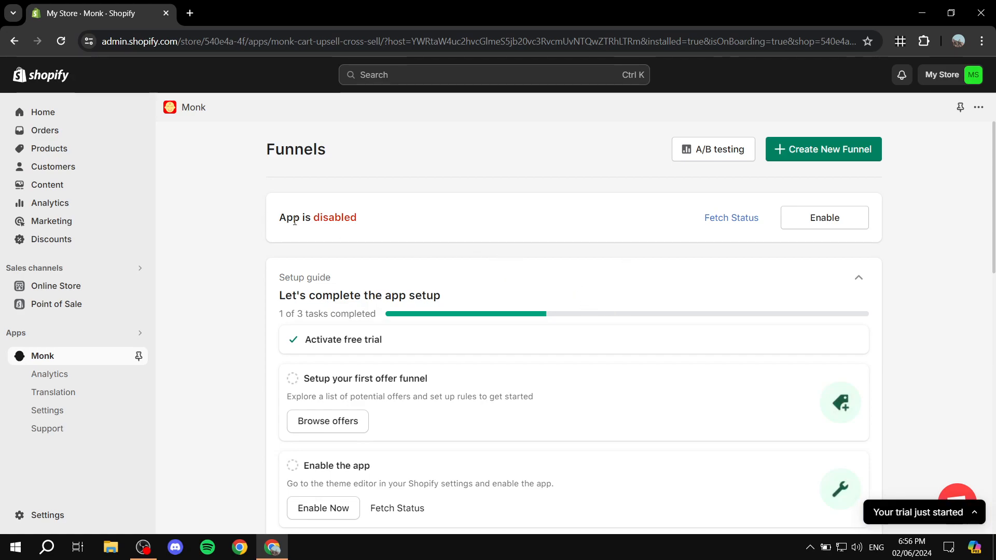
{"action": "left_click_drag", "start_coordinate": [291, 219], "coordinate": [394, 218]}
{"action": "left_click", "coordinate": [394, 218]}
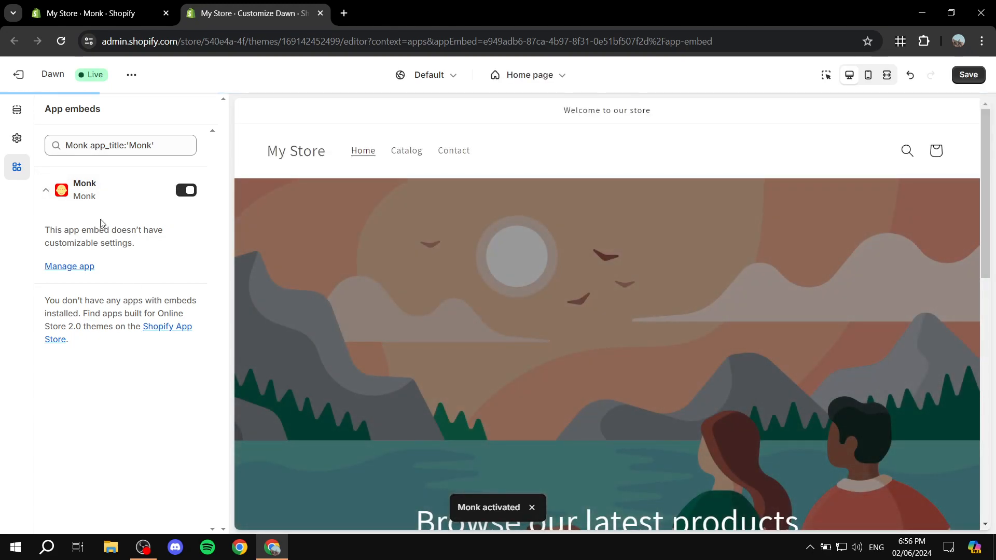
{"action": "left_click", "coordinate": [968, 75]}
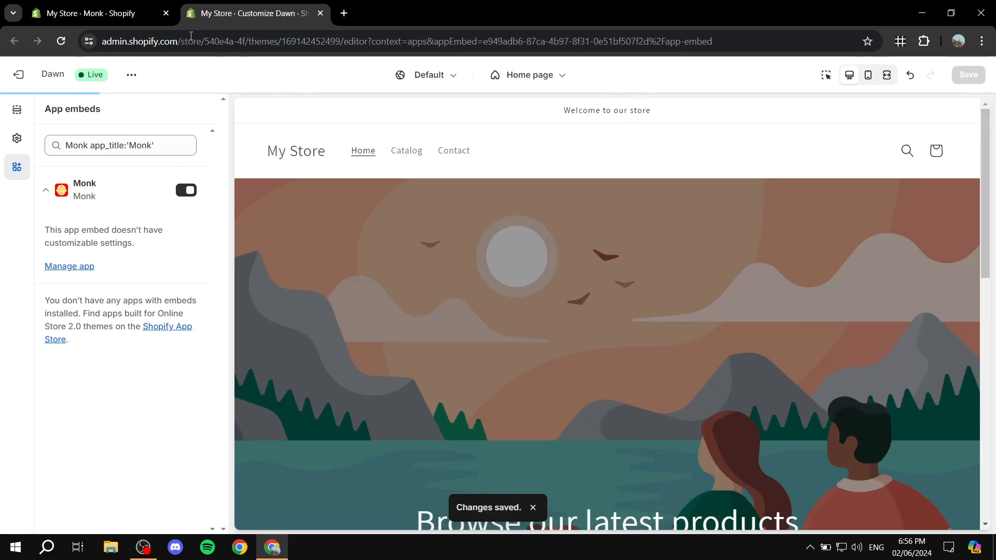
Close the theme editor and reload the Monk app page to refresh its status, collapsing the trial notice.
{"action": "left_click", "coordinate": [145, 13]}
{"action": "left_click", "coordinate": [283, 14]}
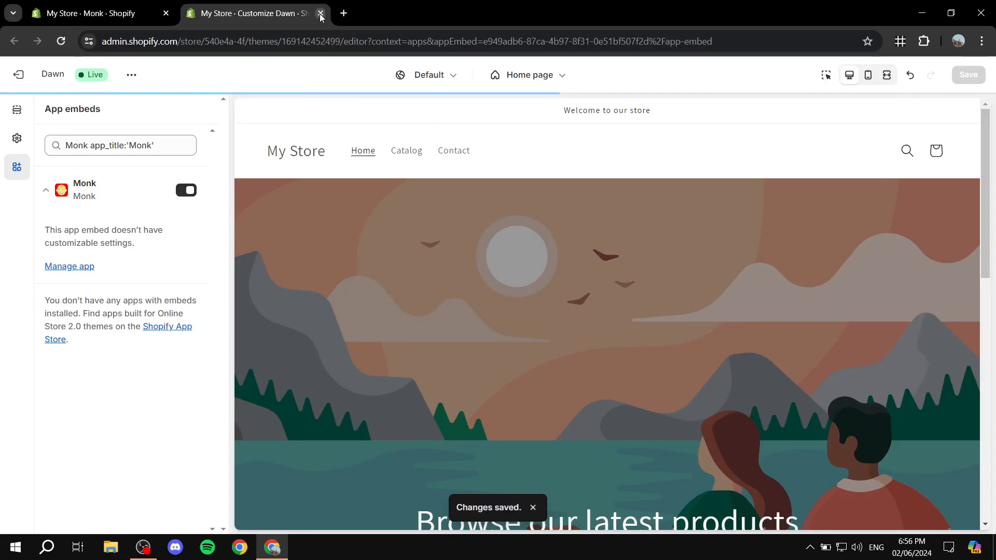
{"action": "left_click", "coordinate": [321, 14]}
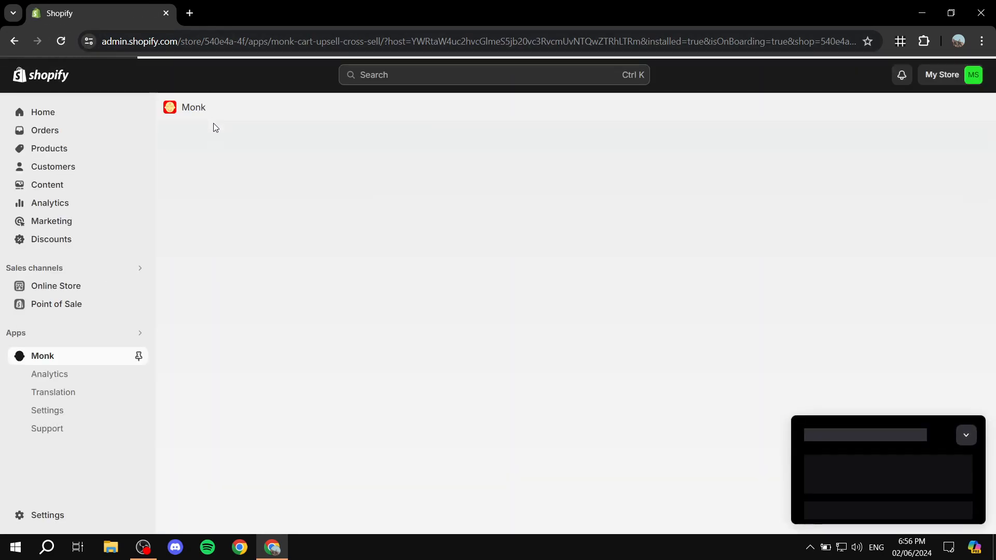
{"action": "left_click", "coordinate": [965, 427]}
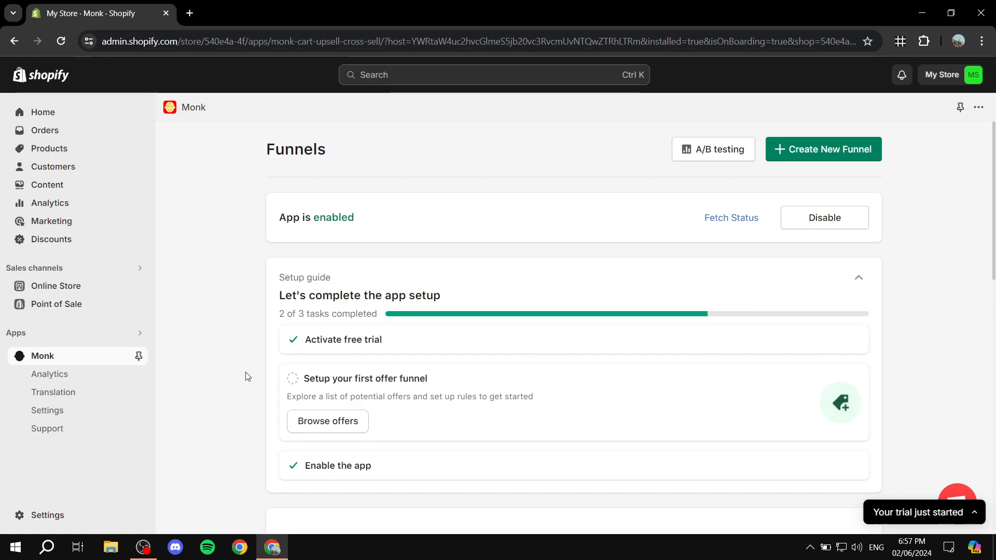
Start a new funnel and compare the offer types, especially Free Gift-Auto Add and Free Gift-Selection.
{"action": "left_click", "coordinate": [843, 150]}
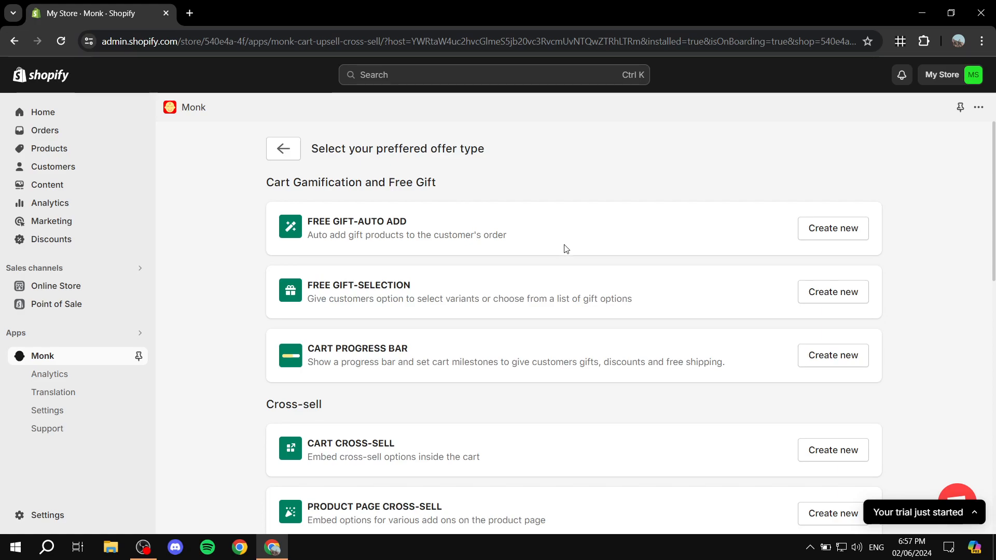
{"action": "scroll", "coordinate": [566, 249], "scroll_direction": "down", "scroll_amount": 1}
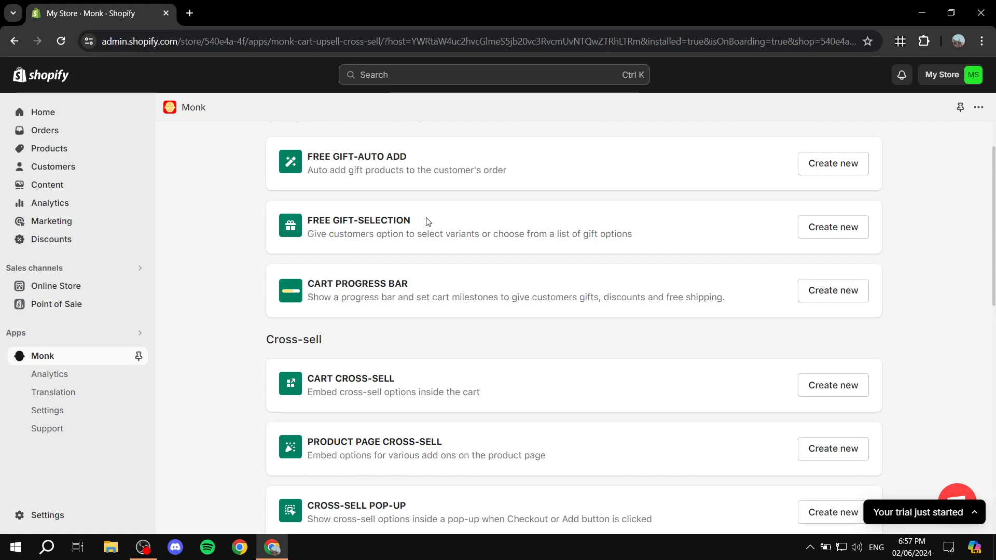
{"action": "scroll", "coordinate": [391, 210], "scroll_direction": "up", "scroll_amount": 2}
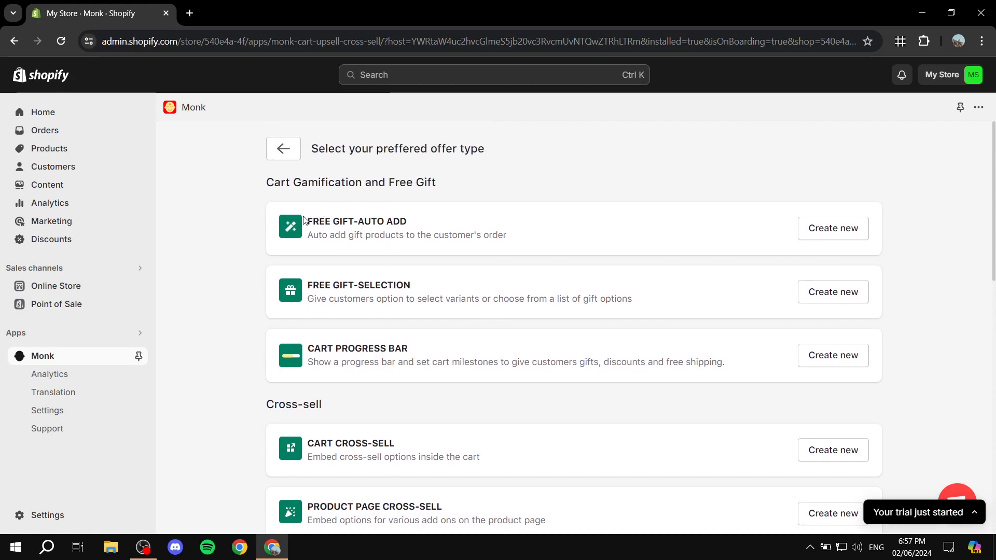
{"action": "left_click_drag", "start_coordinate": [304, 220], "coordinate": [460, 223]}
{"action": "left_click", "coordinate": [461, 223]}
{"action": "left_click_drag", "start_coordinate": [306, 288], "coordinate": [430, 287]}
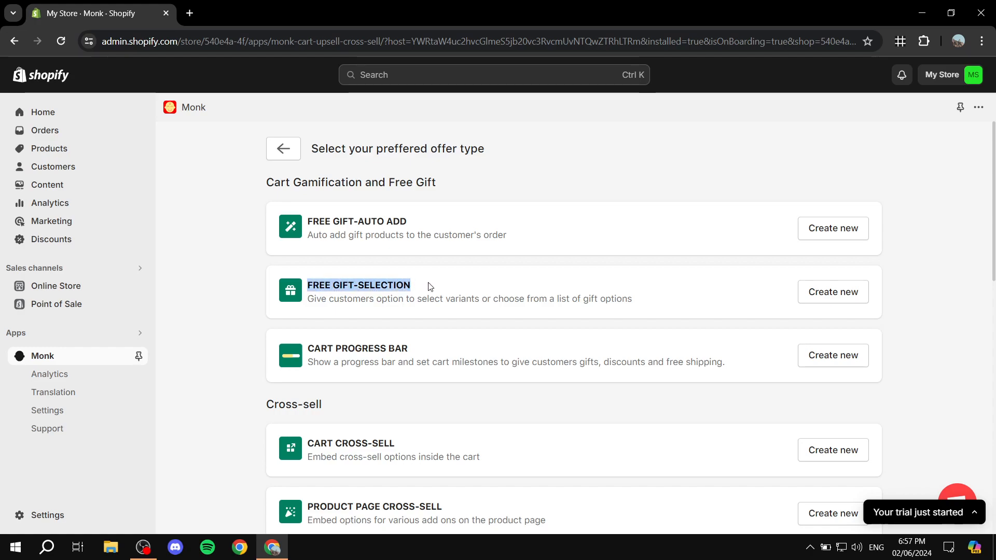
{"action": "left_click", "coordinate": [435, 287]}
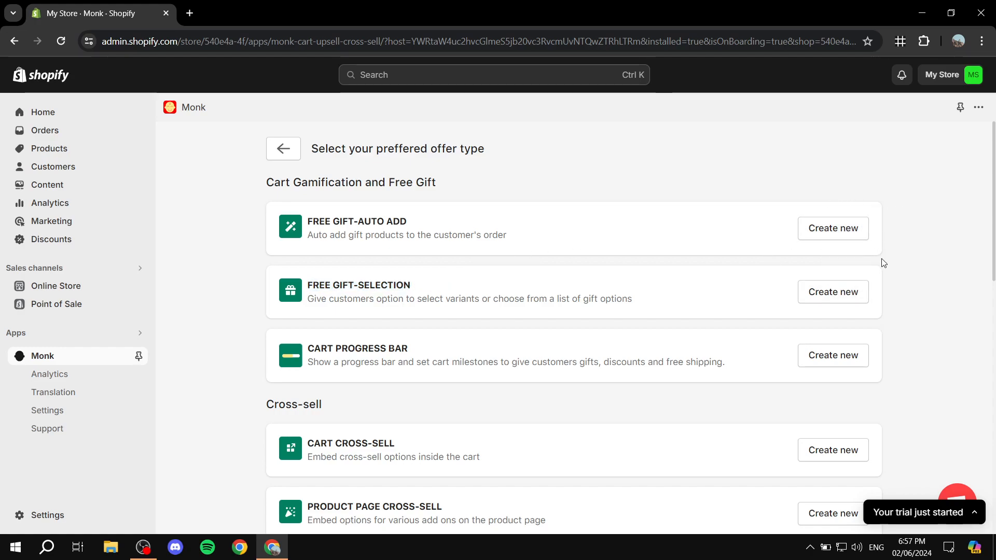
Review the remaining offer types, including cross-sell, quantity breaks, bundles and subscription upsells, and return to Free Gift-Auto Add.
{"action": "left_click_drag", "start_coordinate": [302, 289], "coordinate": [418, 286]}
{"action": "left_click", "coordinate": [420, 288]}
{"action": "scroll", "coordinate": [383, 283], "scroll_direction": "down", "scroll_amount": 4}
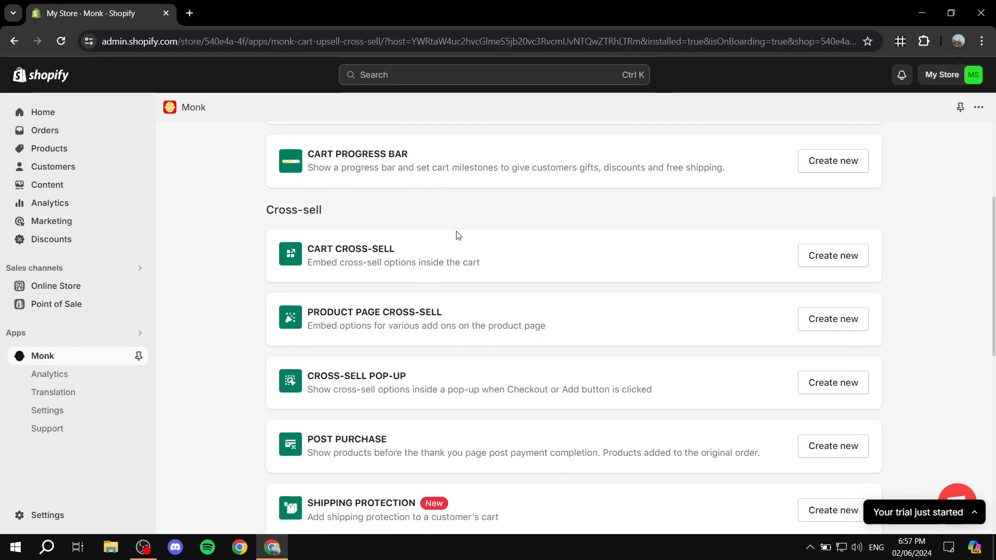
{"action": "scroll", "coordinate": [454, 233], "scroll_direction": "down", "scroll_amount": 2}
{"action": "scroll", "coordinate": [449, 260], "scroll_direction": "down", "scroll_amount": 5}
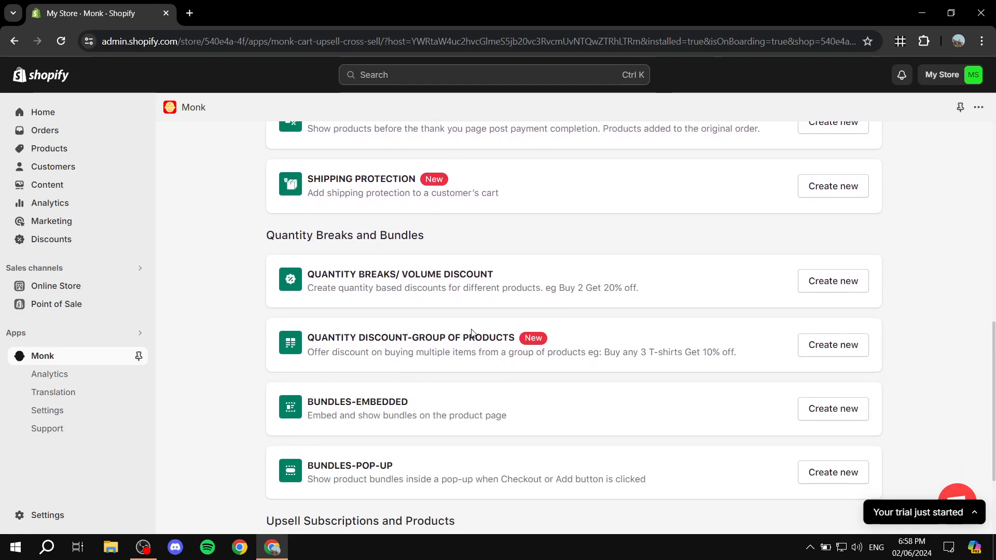
{"action": "scroll", "coordinate": [470, 327], "scroll_direction": "down", "scroll_amount": 3}
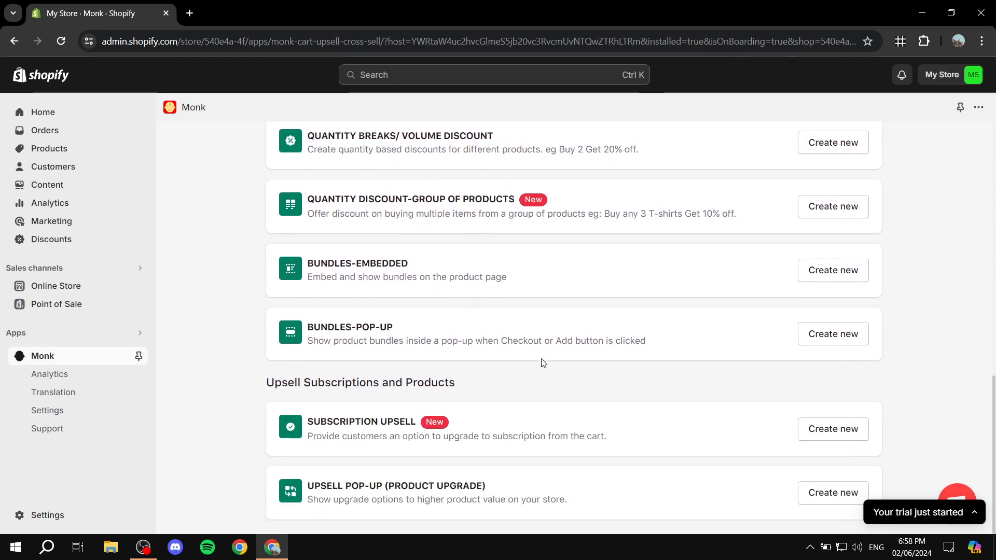
{"action": "scroll", "coordinate": [517, 386], "scroll_direction": "up", "scroll_amount": 2}
{"action": "scroll", "coordinate": [517, 387], "scroll_direction": "up", "scroll_amount": 7}
{"action": "left_click_drag", "start_coordinate": [314, 218], "coordinate": [455, 221]}
{"action": "left_click", "coordinate": [455, 220]}
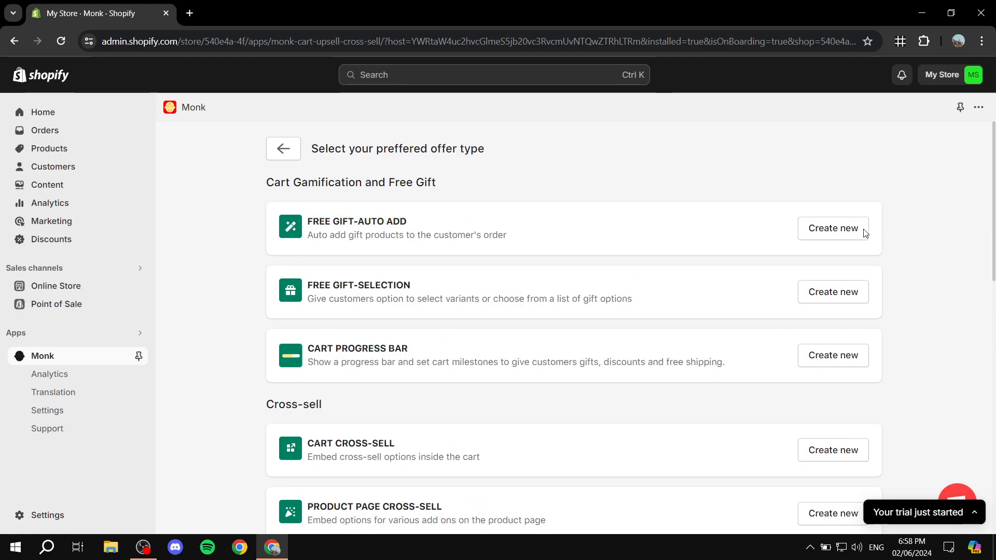
Create a new Free Gift-Auto Add offer named "Free Gift".
{"action": "left_click", "coordinate": [849, 228]}
{"action": "left_click_drag", "start_coordinate": [599, 323], "coordinate": [369, 317]}
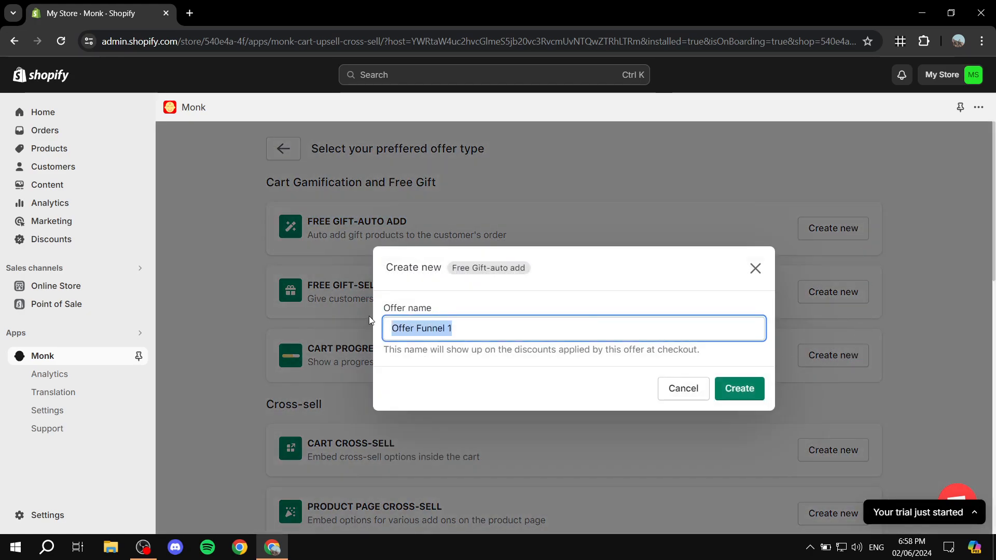
{"action": "type", "text": "Free Gift"}
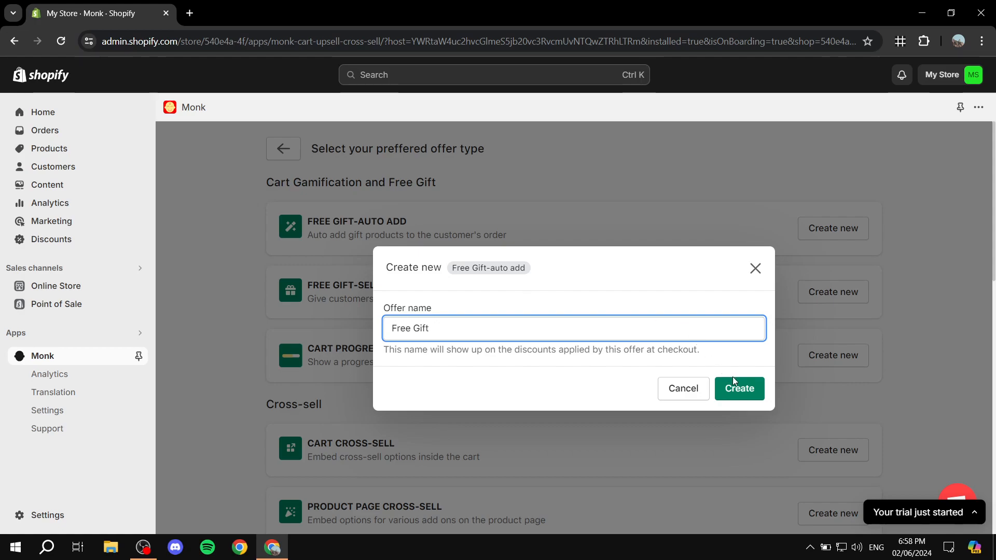
{"action": "left_click", "coordinate": [740, 393]}
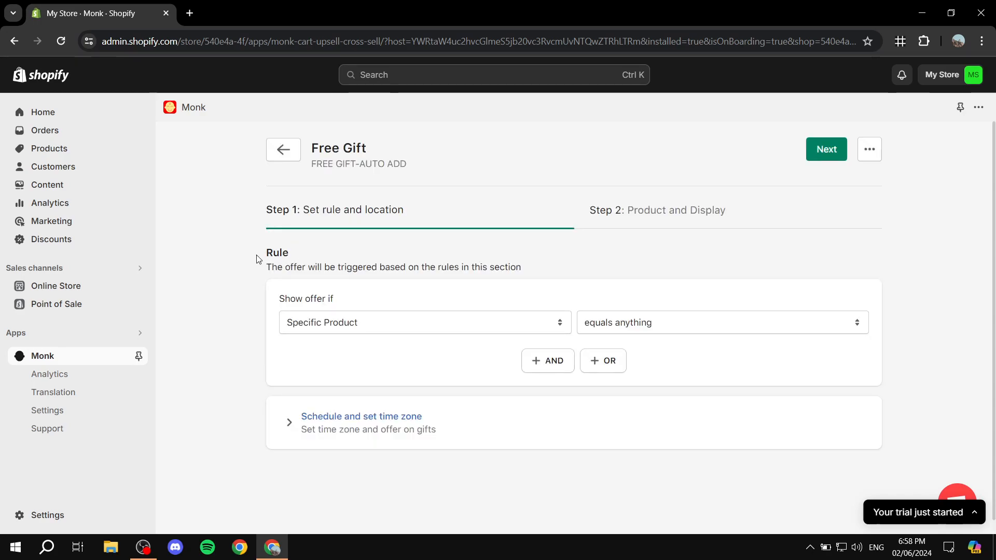
Set the offer's trigger rule to a cart value range greater than a given amount.
{"action": "left_click_drag", "start_coordinate": [256, 258], "coordinate": [365, 256]}
{"action": "left_click", "coordinate": [466, 248]}
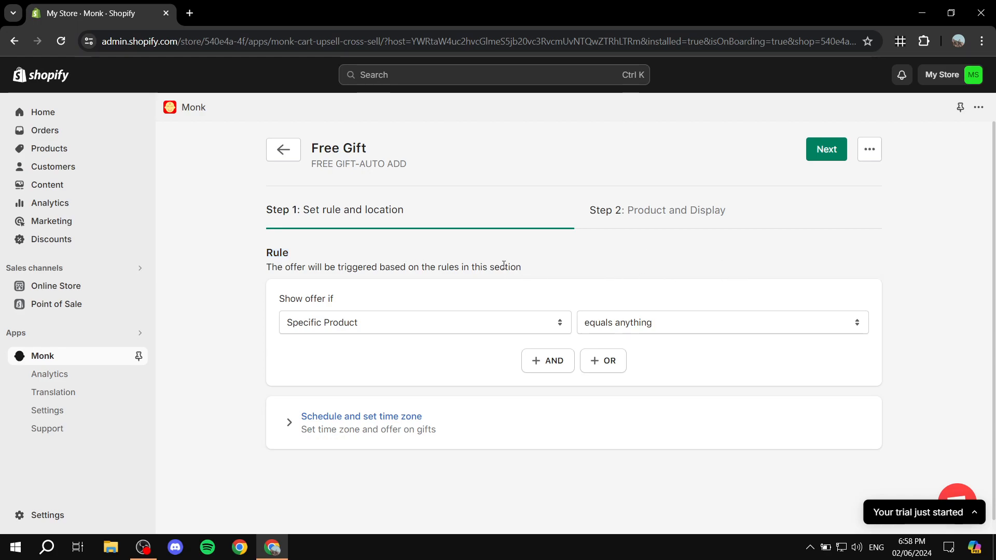
{"action": "left_click_drag", "start_coordinate": [273, 305], "coordinate": [386, 304]}
{"action": "left_click", "coordinate": [387, 304]}
{"action": "left_click", "coordinate": [370, 325]}
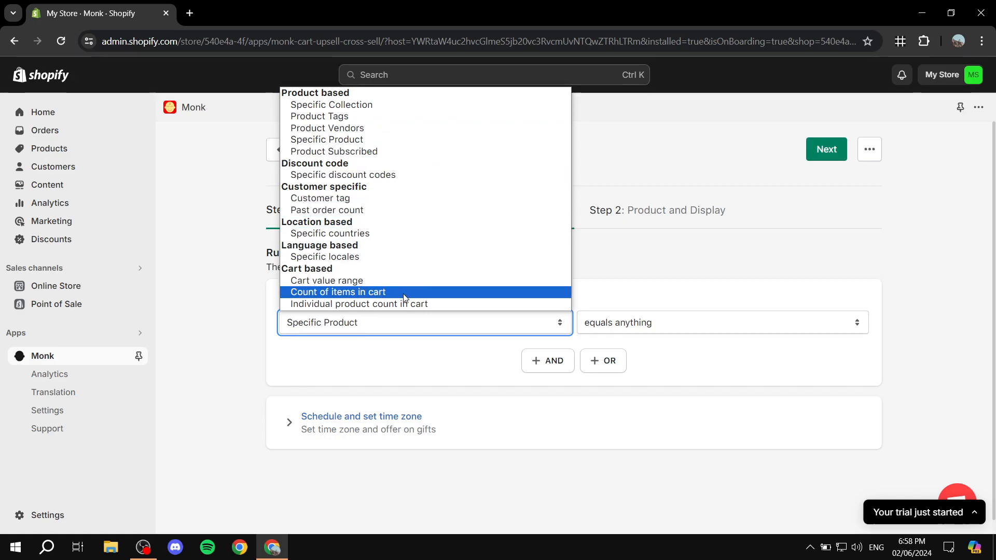
{"action": "left_click", "coordinate": [414, 279]}
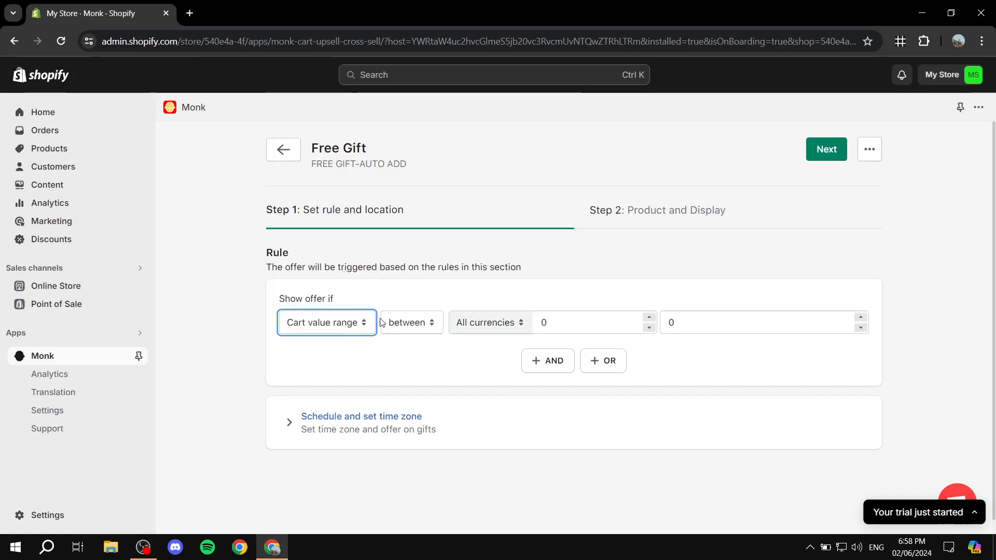
{"action": "left_click", "coordinate": [415, 324]}
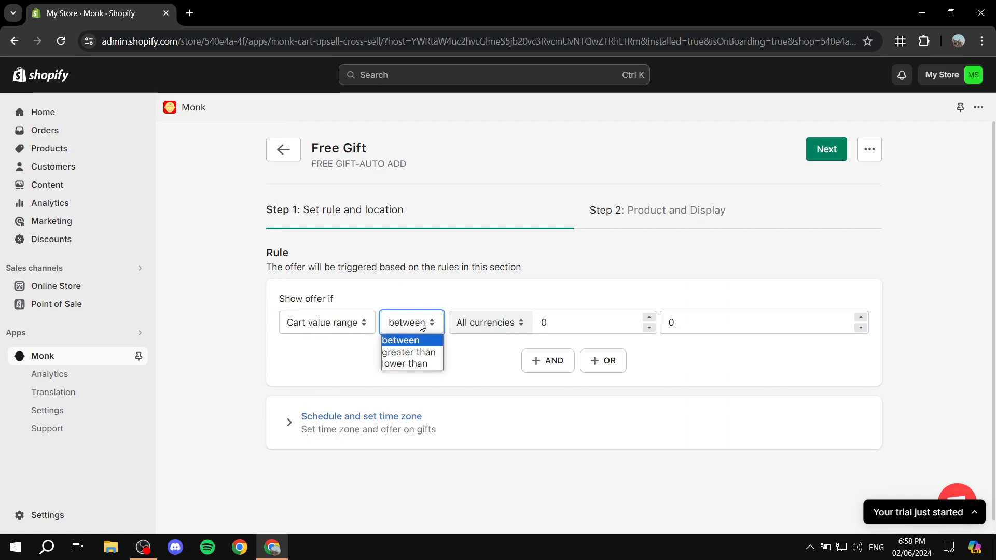
{"action": "left_click", "coordinate": [422, 352]}
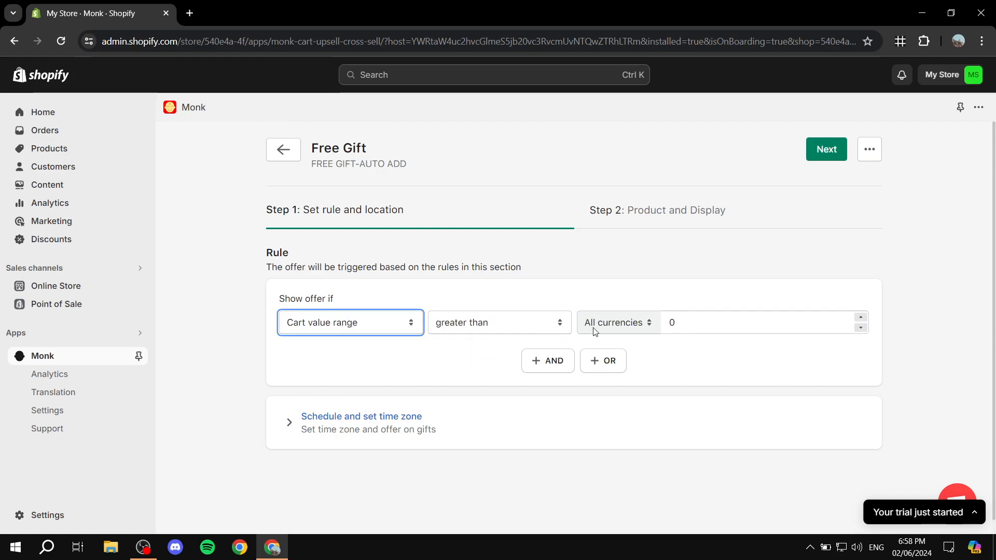
Set the cart value threshold of the rule to 50.
{"action": "left_click", "coordinate": [714, 327]}
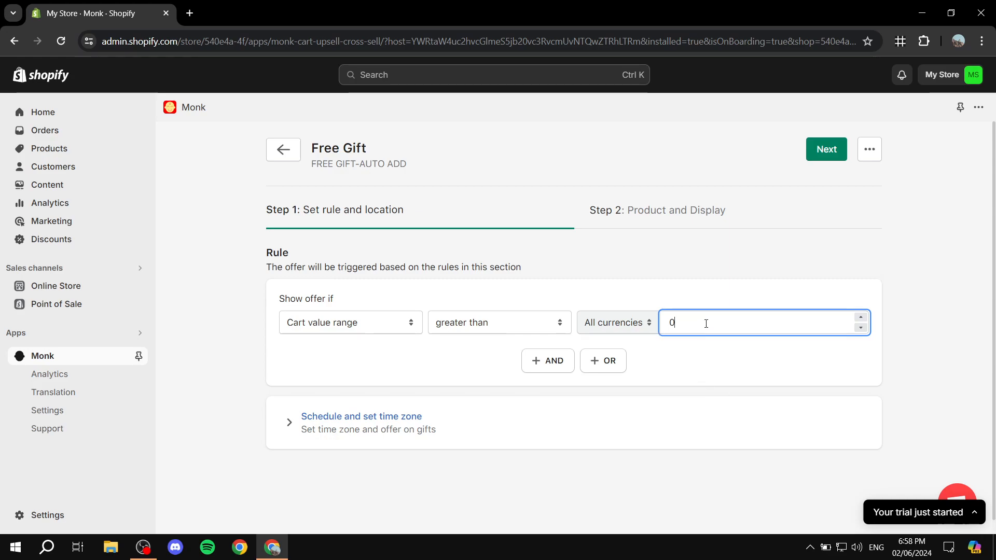
{"action": "type", "text": "50"}
{"action": "key", "text": "BackSpace"}
{"action": "key", "text": "BackSpace"}
{"action": "key", "text": "BackSpace"}
{"action": "type", "text": "5"}
Restrict the cart value rule to AED and set its threshold to 100.
{"action": "left_click", "coordinate": [642, 323]}
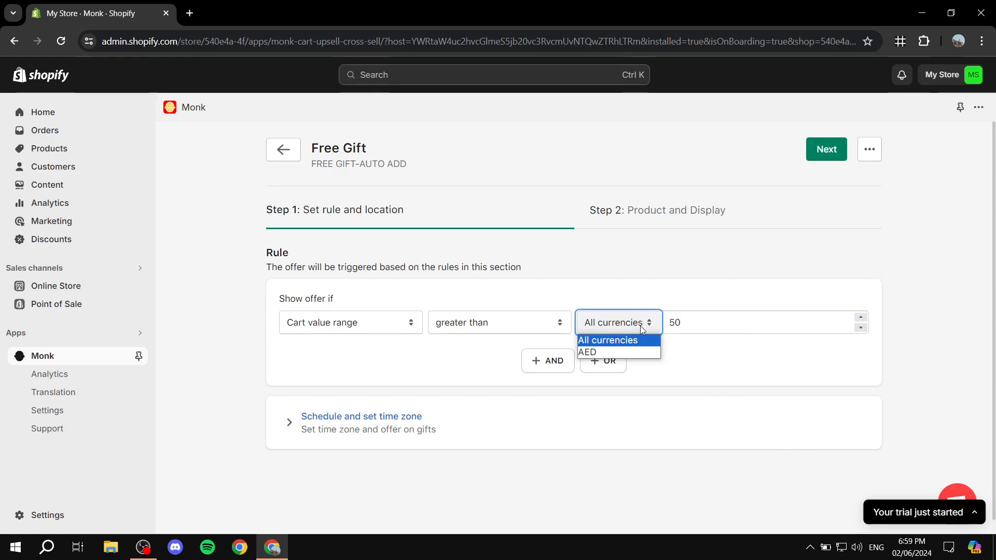
{"action": "left_click", "coordinate": [637, 355]}
{"action": "left_click", "coordinate": [750, 312]}
{"action": "key", "text": "BackSpace"}
{"action": "key", "text": "BackSpace"}
{"action": "type", "text": "100"}
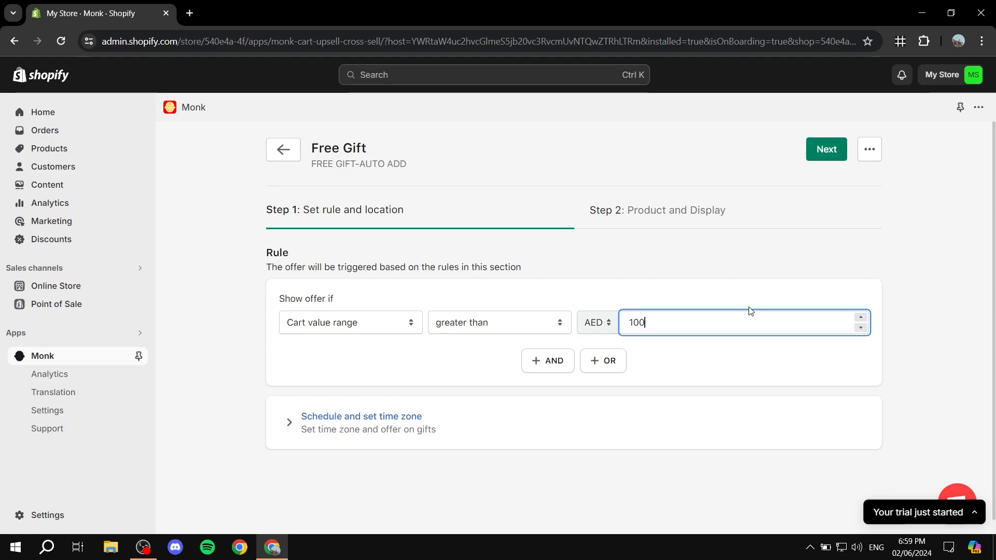
{"action": "left_click", "coordinate": [268, 332]}
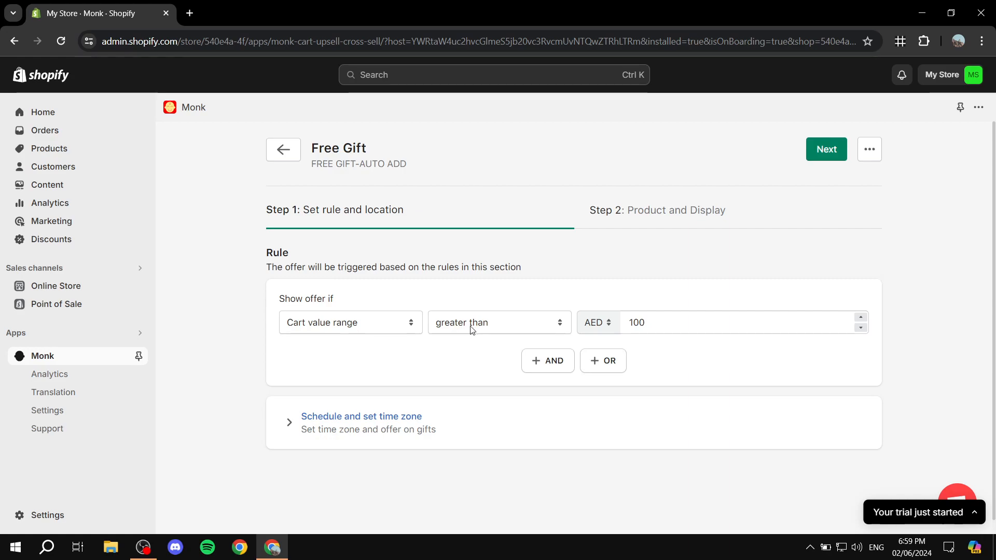
{"action": "double_click", "coordinate": [664, 324]}
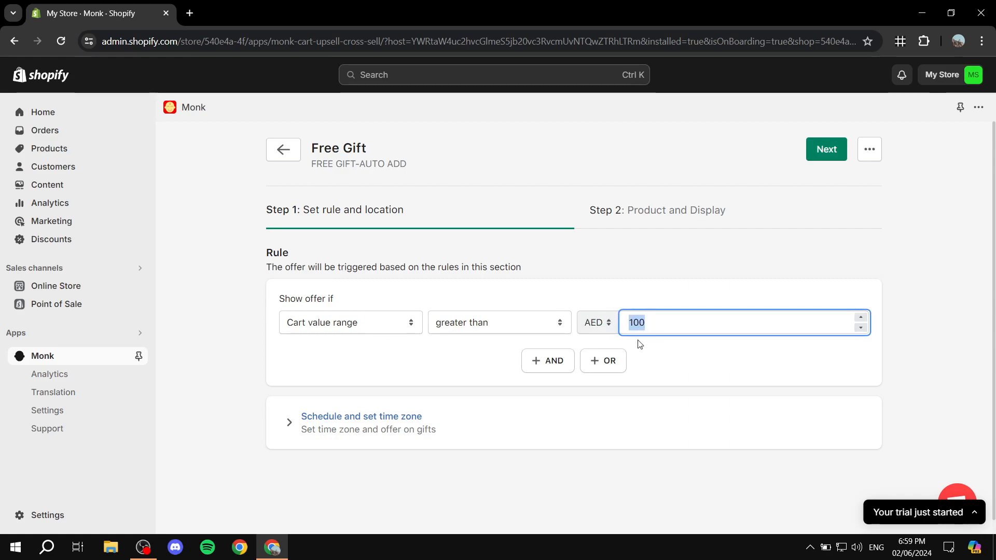
{"action": "left_click", "coordinate": [687, 405]}
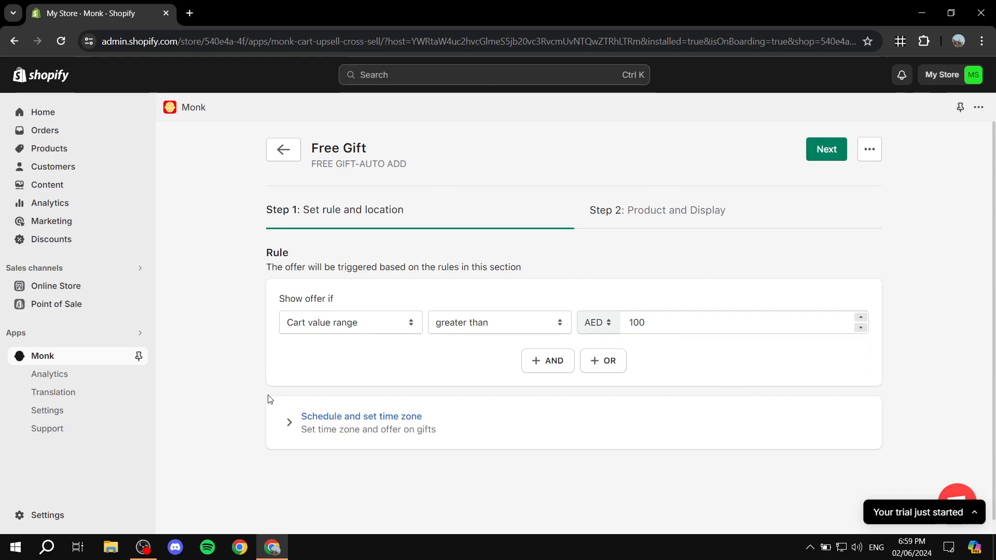
Check the offer's schedule and time zone options and continue to the product and display settings.
{"action": "left_click", "coordinate": [299, 422]}
{"action": "scroll", "coordinate": [363, 405], "scroll_direction": "down", "scroll_amount": 1}
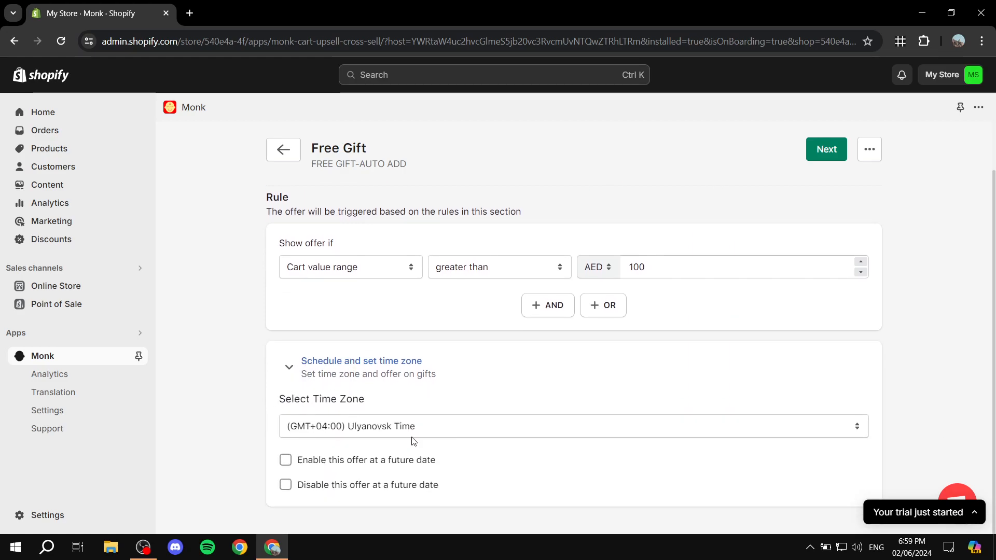
{"action": "left_click", "coordinate": [288, 367]}
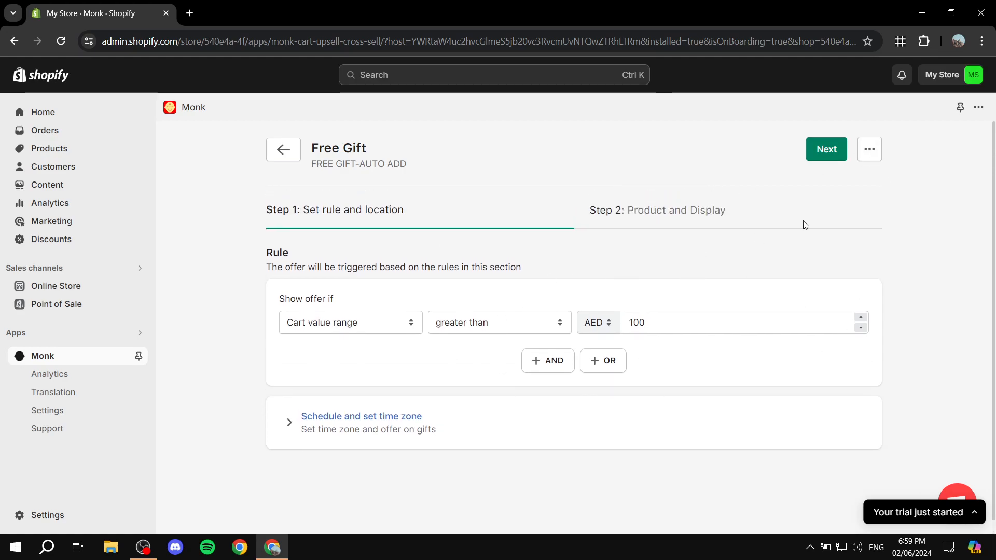
{"action": "left_click", "coordinate": [829, 150]}
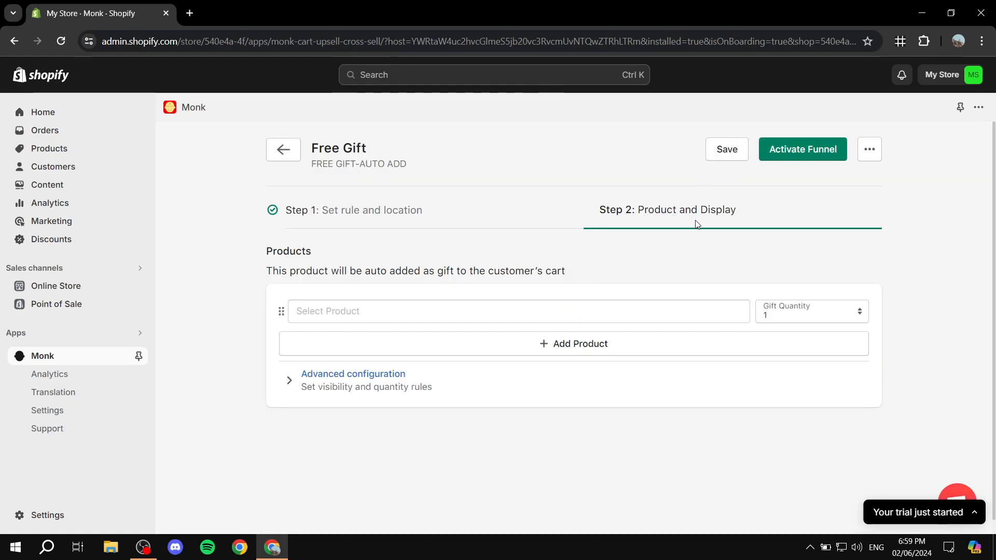
Choose the Red product as the auto-added gift with a gift quantity of 1.
{"action": "left_click", "coordinate": [385, 315]}
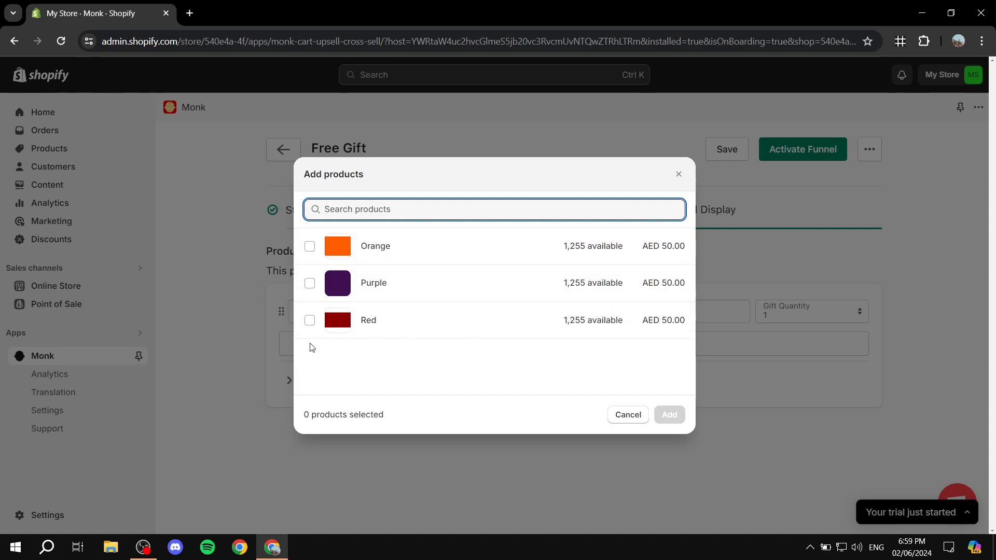
{"action": "left_click", "coordinate": [311, 322]}
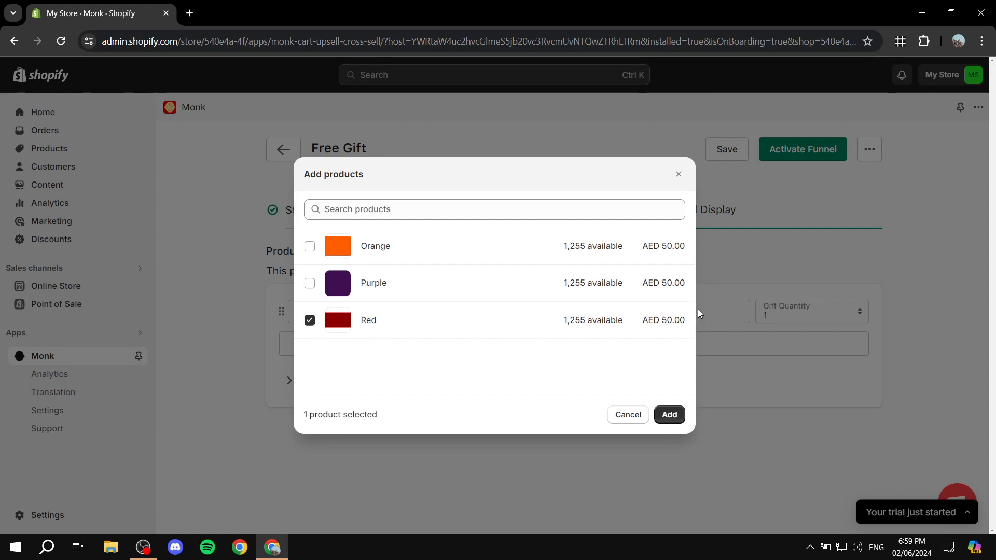
{"action": "left_click", "coordinate": [672, 421]}
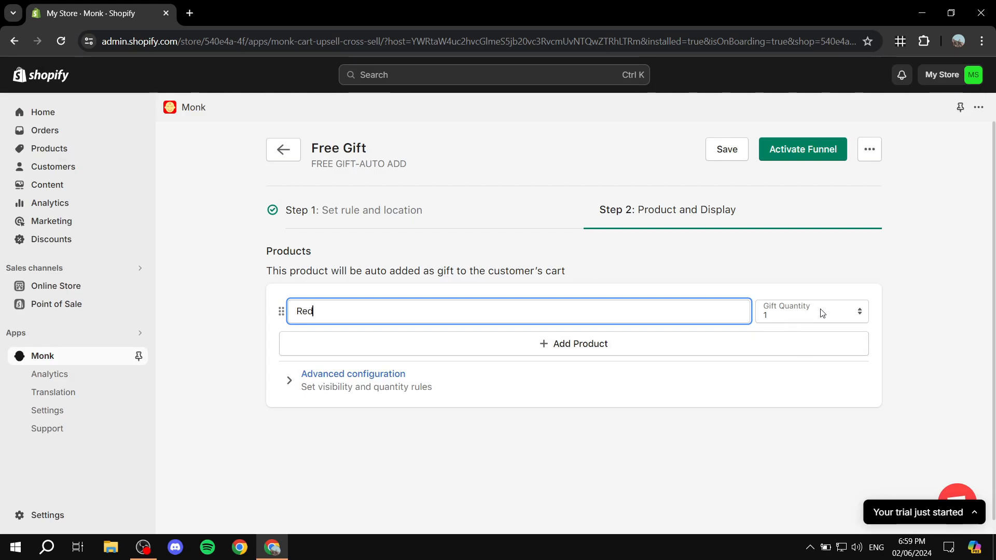
{"action": "left_click", "coordinate": [823, 282]}
{"action": "left_click", "coordinate": [805, 317]}
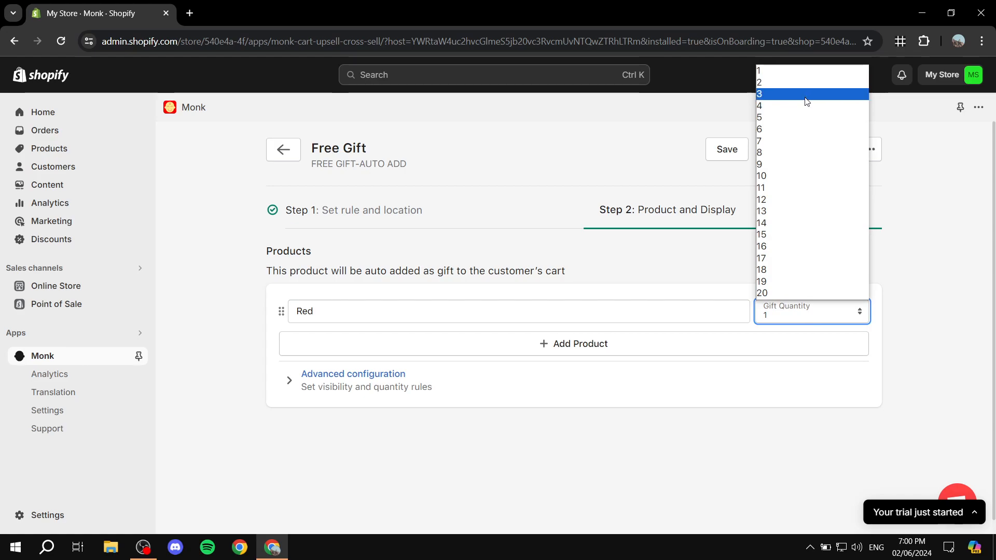
{"action": "left_click", "coordinate": [784, 73]}
{"action": "left_click", "coordinate": [423, 350]}
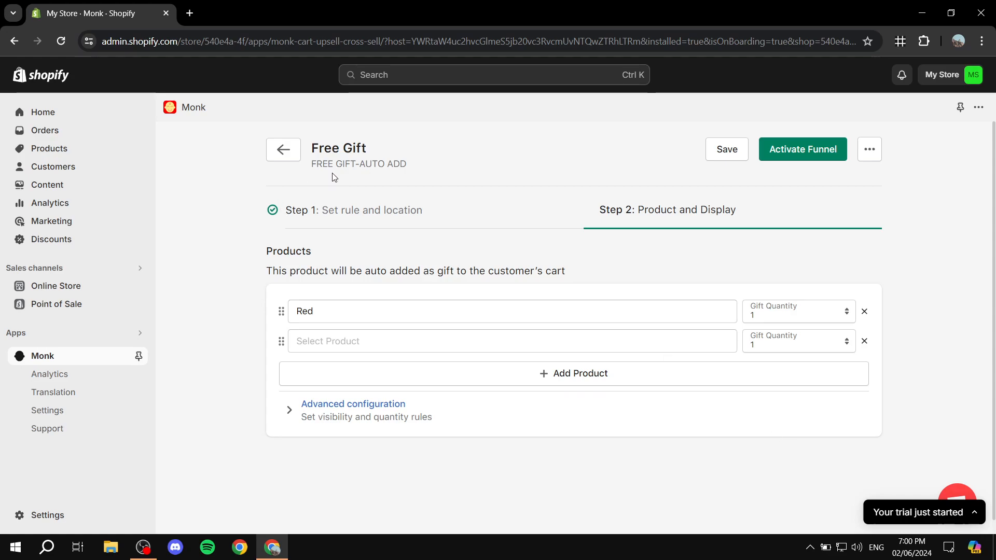
{"action": "left_click_drag", "start_coordinate": [337, 168], "coordinate": [422, 164]}
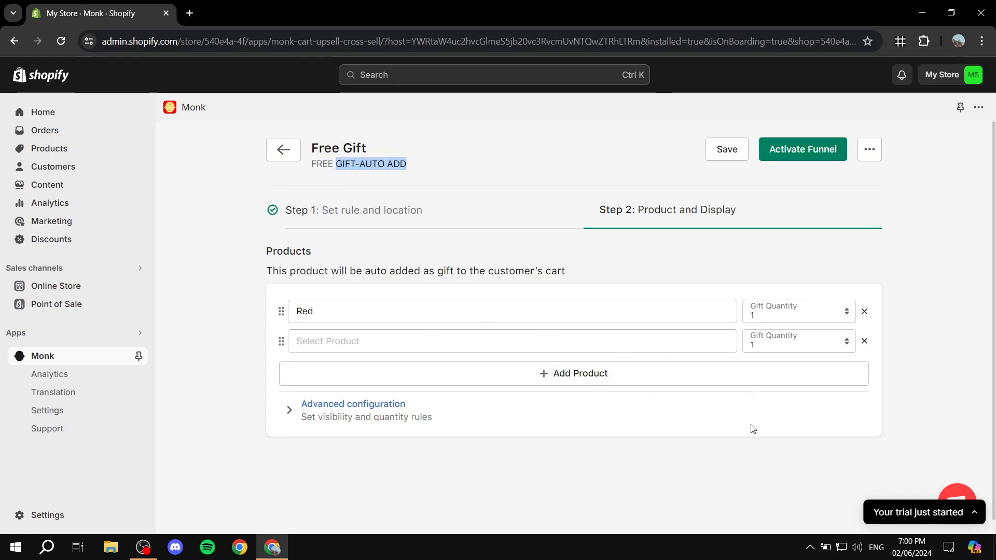
{"action": "left_click", "coordinate": [864, 341]}
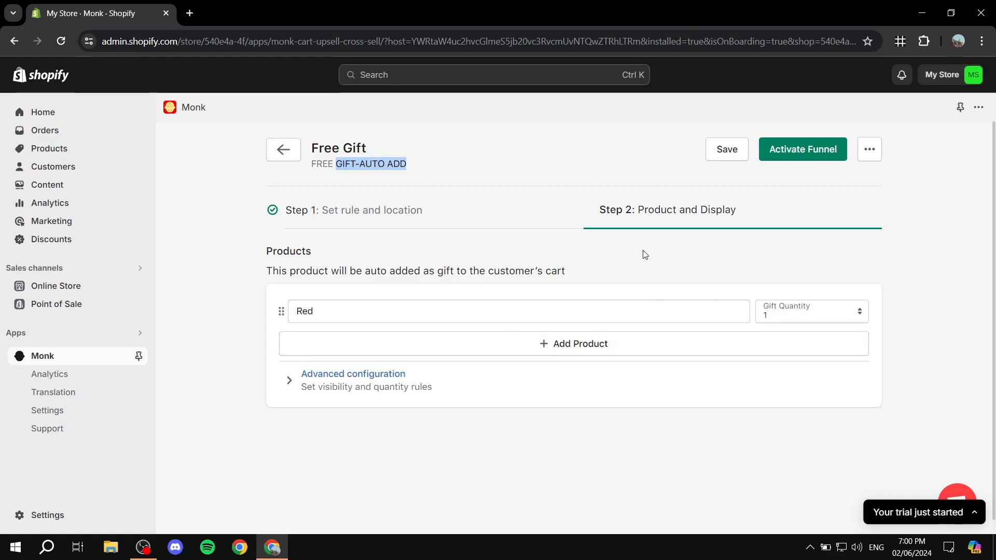
Activate the Free Gift funnel and dismiss the setup notification.
{"action": "scroll", "coordinate": [649, 331], "scroll_direction": "down", "scroll_amount": 1}
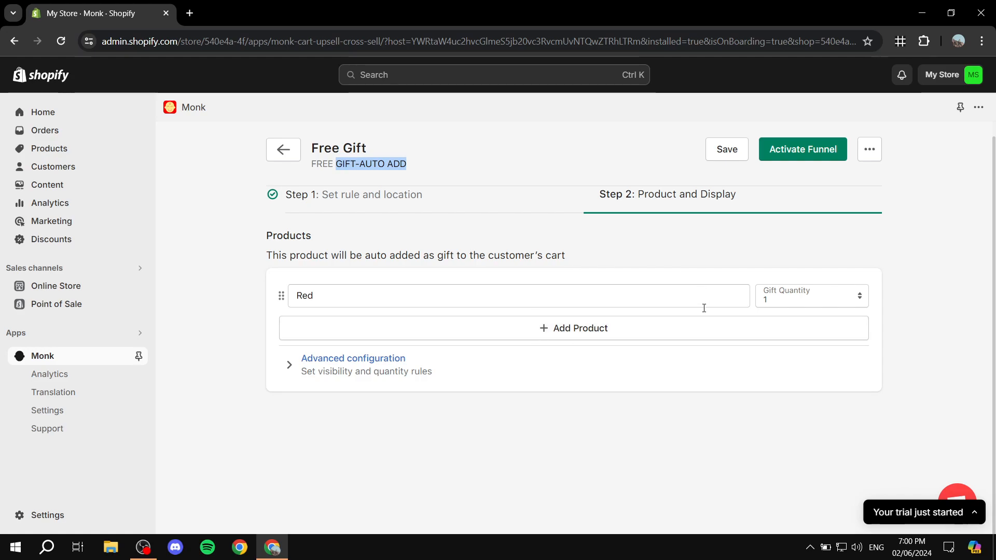
{"action": "left_click", "coordinate": [812, 154]}
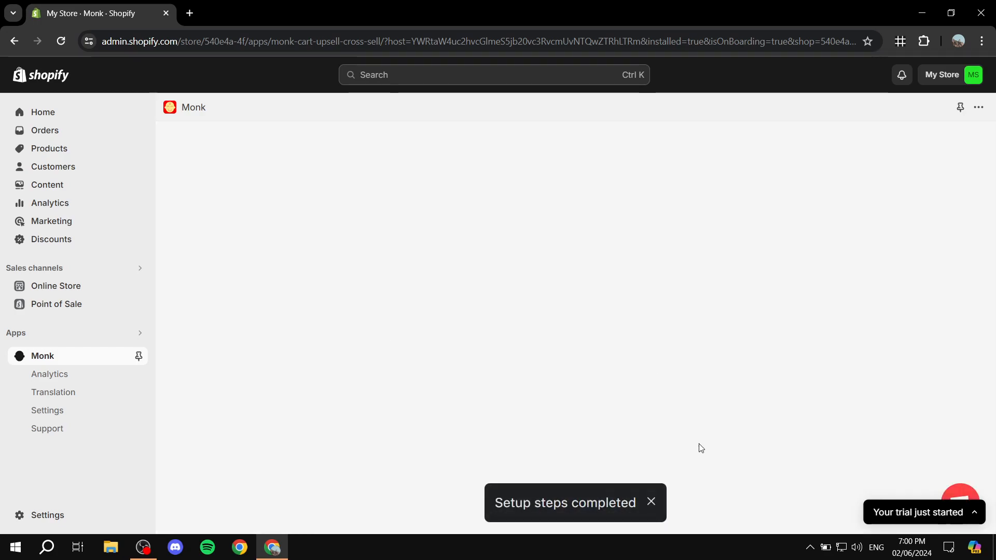
{"action": "left_click", "coordinate": [651, 502]}
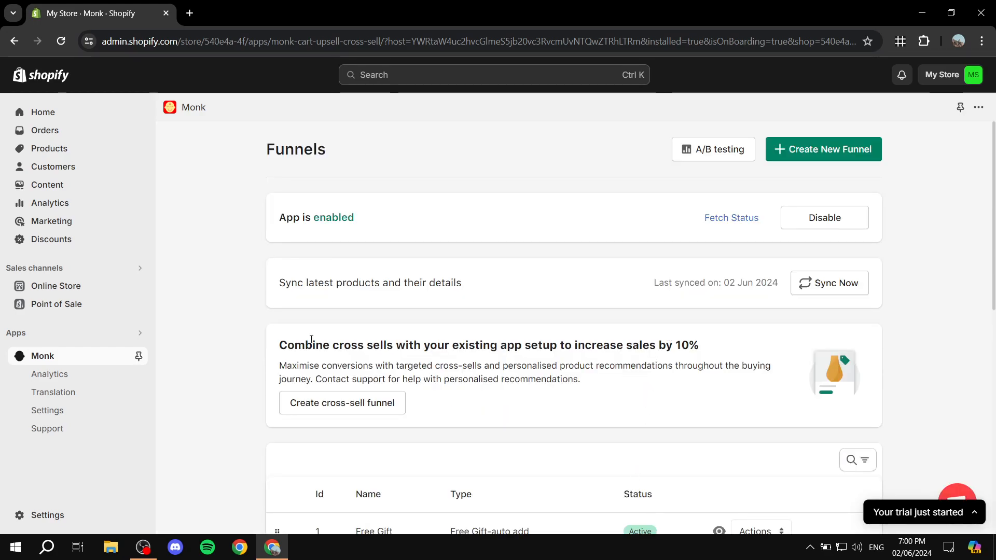
Open the live storefront from the admin and go to the Purple product's page from the featured products.
{"action": "left_click", "coordinate": [44, 289]}
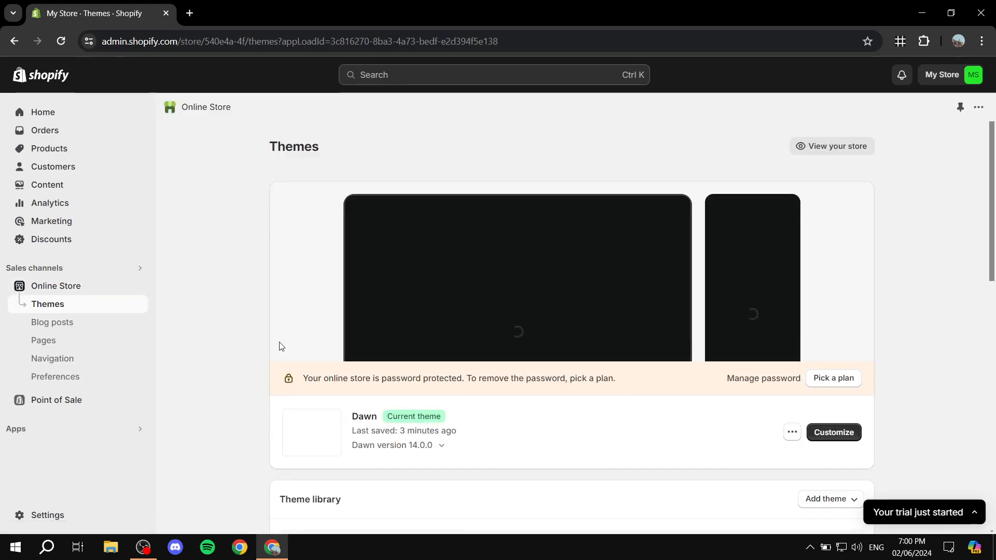
{"action": "left_click", "coordinate": [139, 285]}
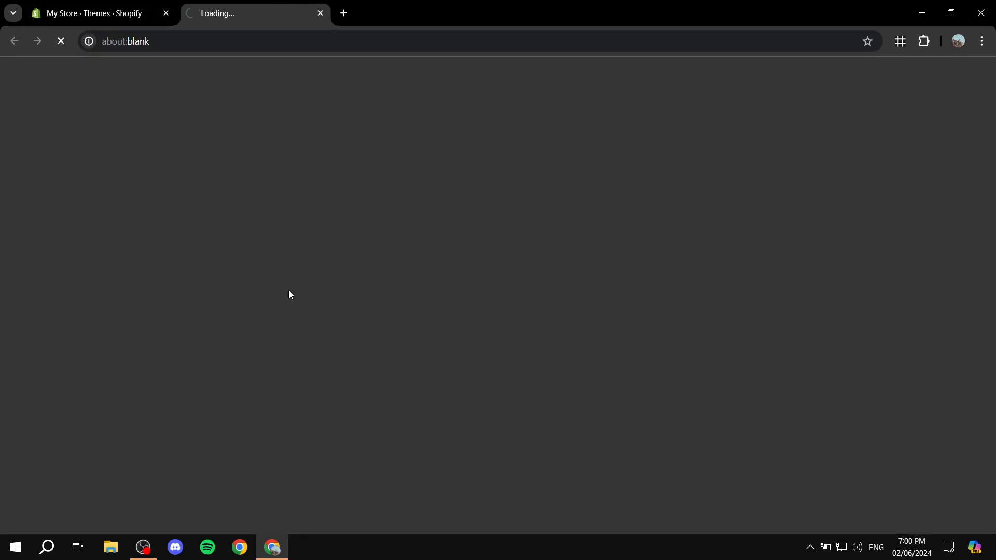
{"action": "scroll", "coordinate": [363, 170], "scroll_direction": "down", "scroll_amount": 6}
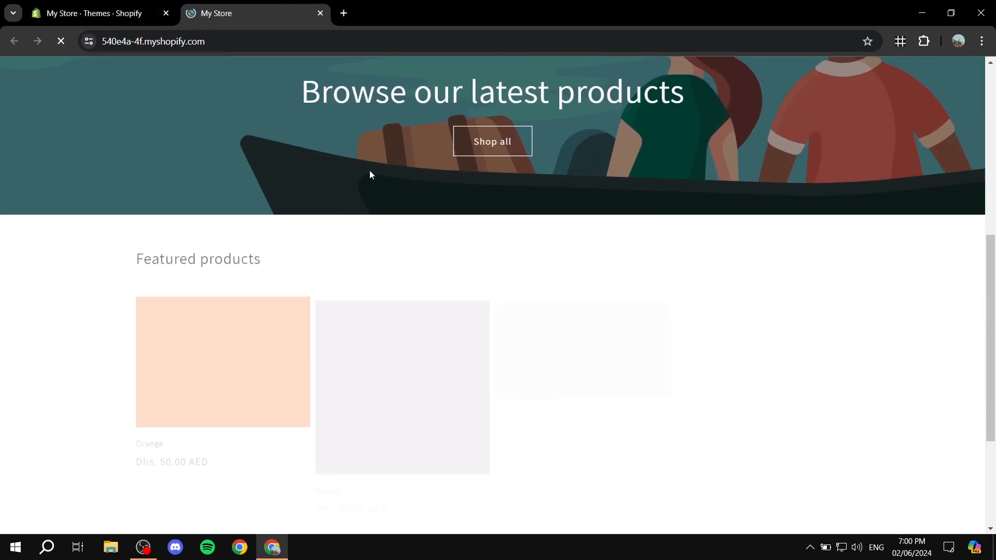
{"action": "scroll", "coordinate": [389, 196], "scroll_direction": "down", "scroll_amount": 3}
{"action": "left_click", "coordinate": [364, 216]}
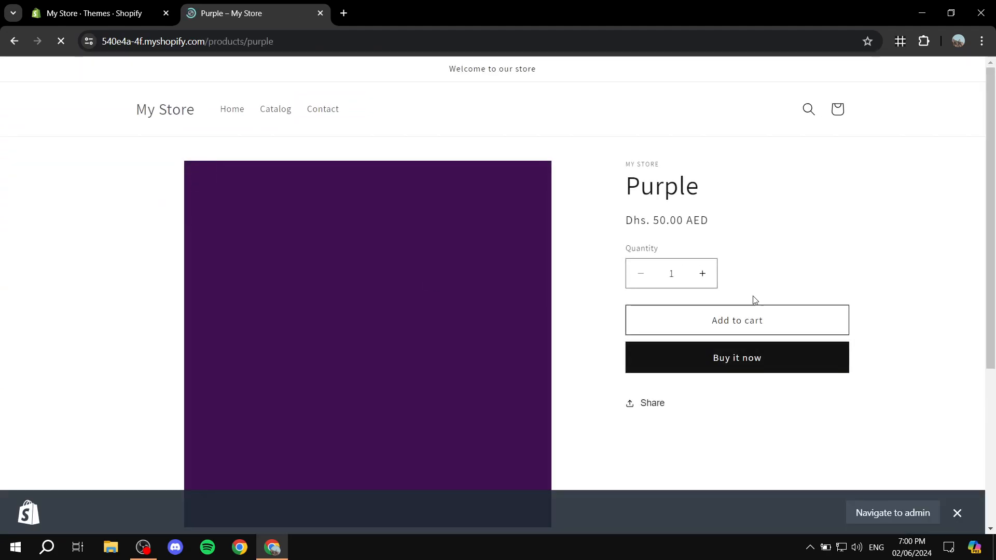
Add two units of the Purple product to the cart and view the cart.
{"action": "left_click", "coordinate": [702, 273]}
{"action": "left_click", "coordinate": [735, 326]}
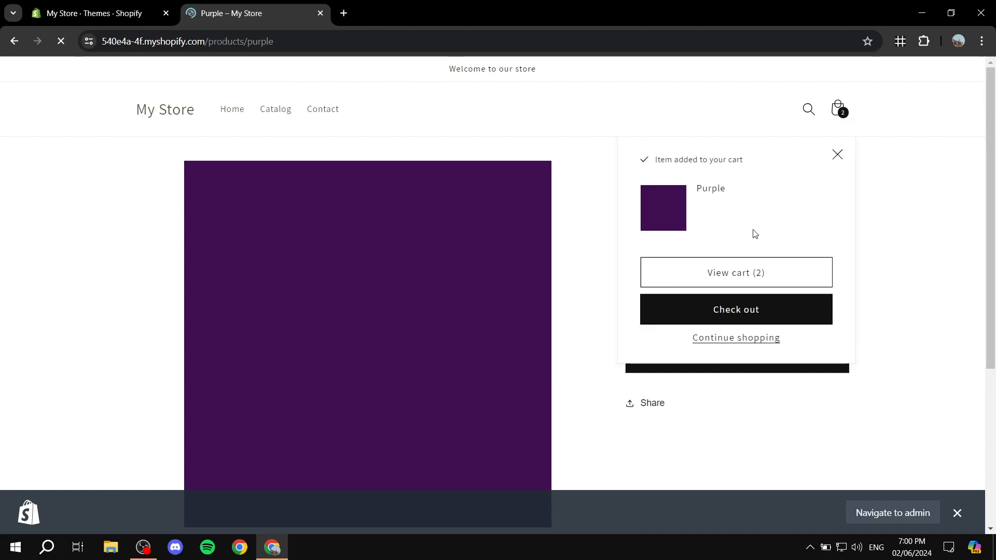
{"action": "left_click", "coordinate": [763, 279]}
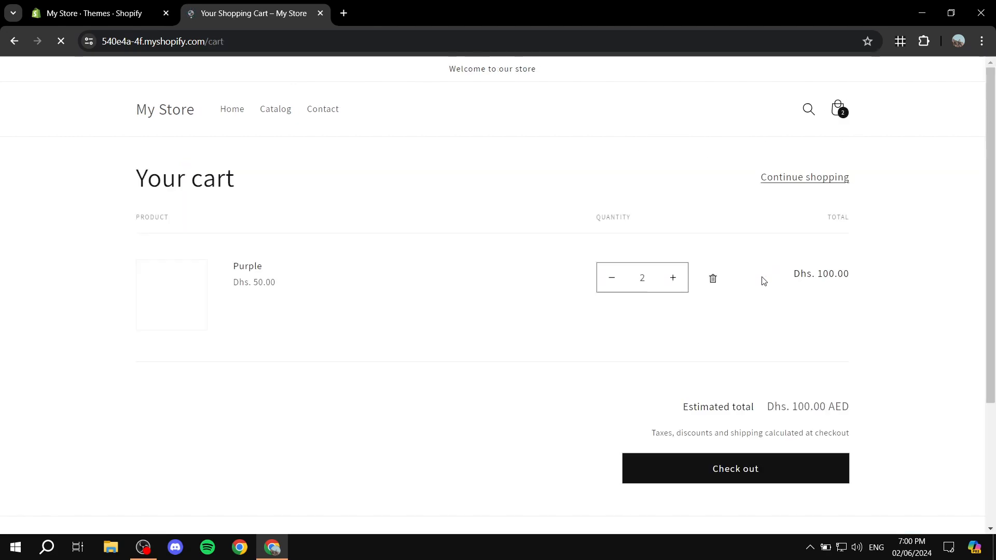
Hide the store's admin bar, check the cart for the free gift and reload the cart page.
{"action": "scroll", "coordinate": [535, 315], "scroll_direction": "down", "scroll_amount": 2}
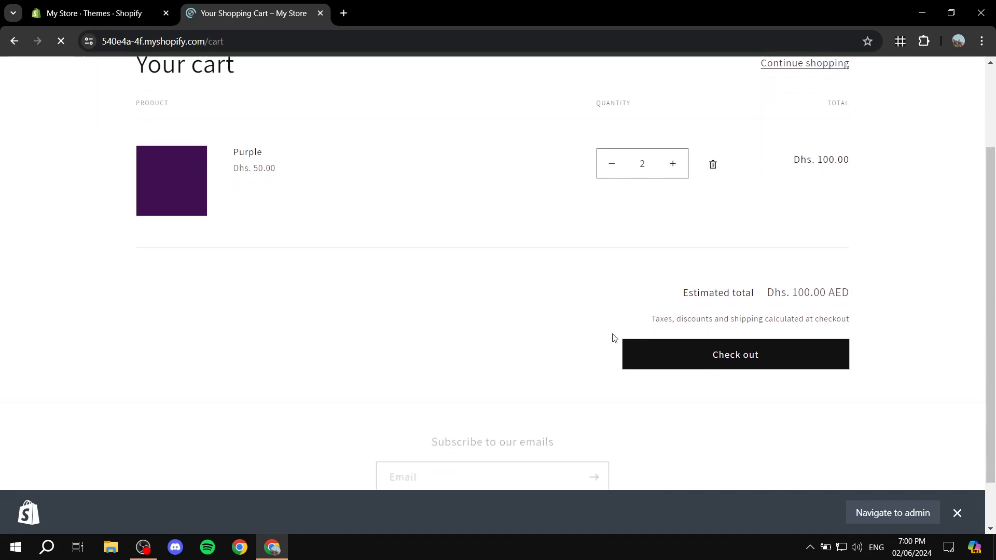
{"action": "left_click", "coordinate": [957, 513]}
{"action": "scroll", "coordinate": [523, 263], "scroll_direction": "up", "scroll_amount": 3}
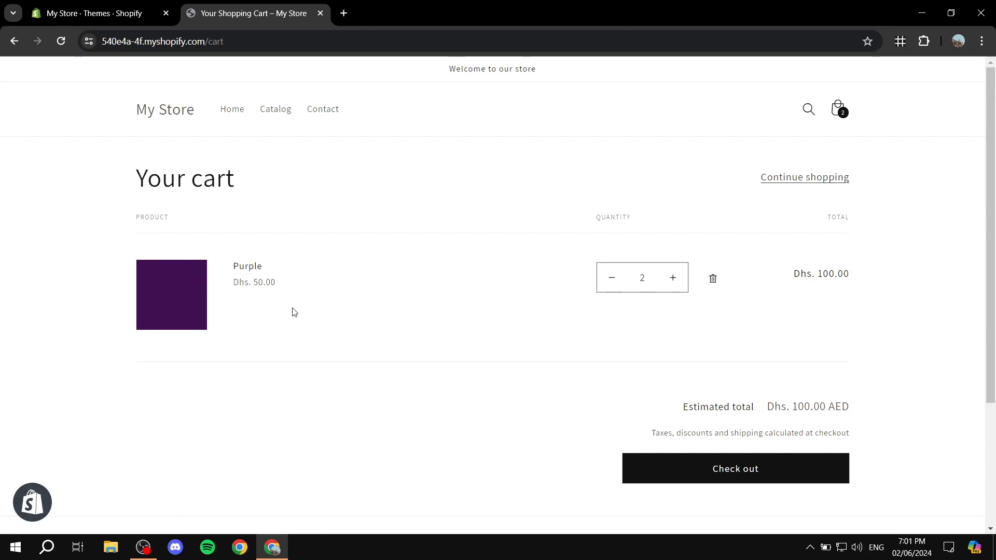
{"action": "scroll", "coordinate": [307, 309], "scroll_direction": "down", "scroll_amount": 3}
{"action": "scroll", "coordinate": [306, 309], "scroll_direction": "up", "scroll_amount": 3}
{"action": "left_click", "coordinate": [842, 111]}
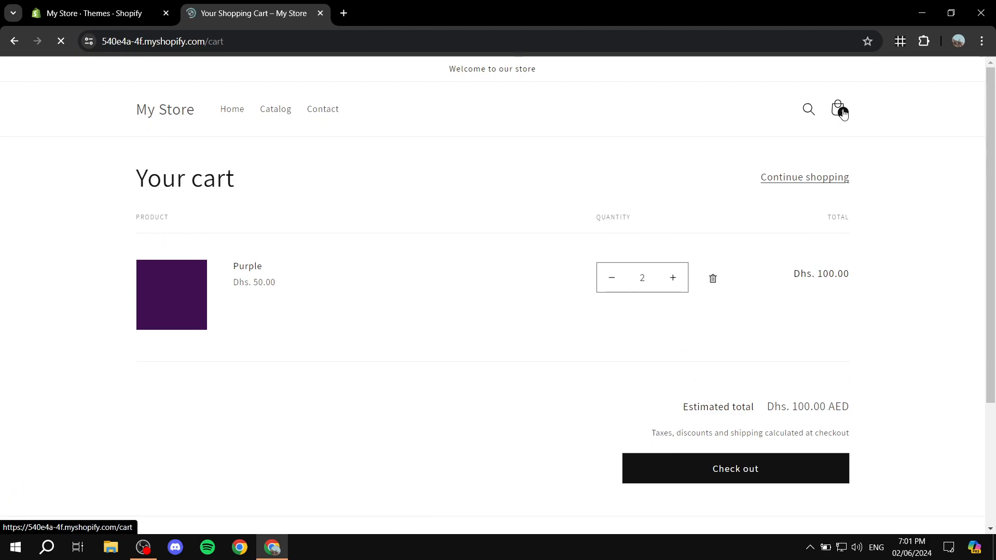
Leave the cart, return to the Shopify admin and open the Monk app.
{"action": "left_click", "coordinate": [2, 37]}
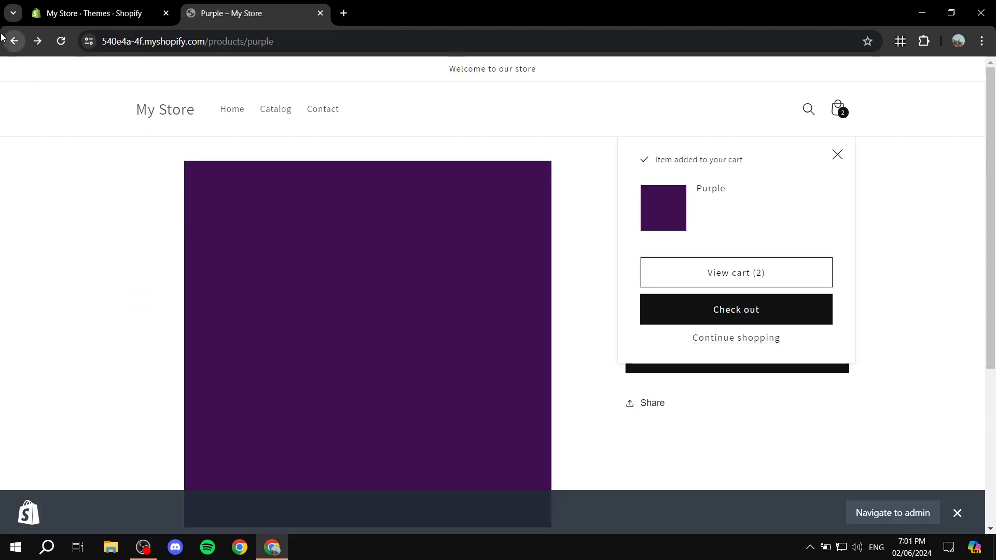
{"action": "left_click", "coordinate": [3, 38]}
{"action": "left_click", "coordinate": [44, 5]}
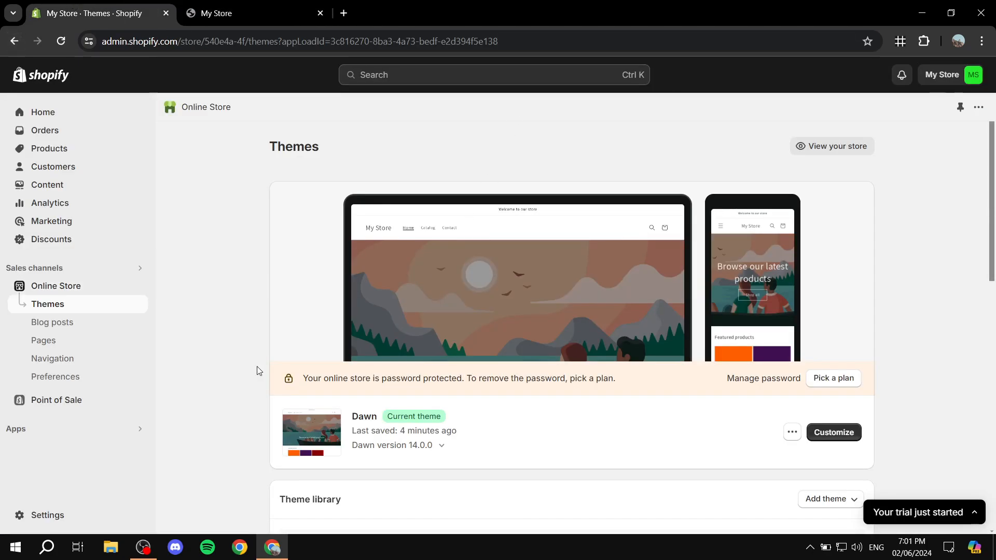
{"action": "left_click", "coordinate": [39, 434]}
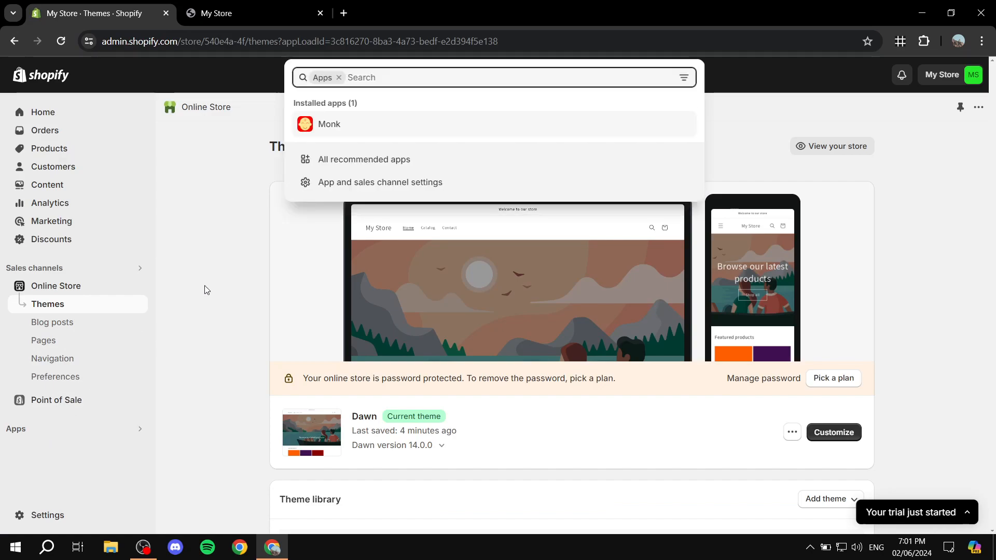
{"action": "left_click", "coordinate": [136, 346]}
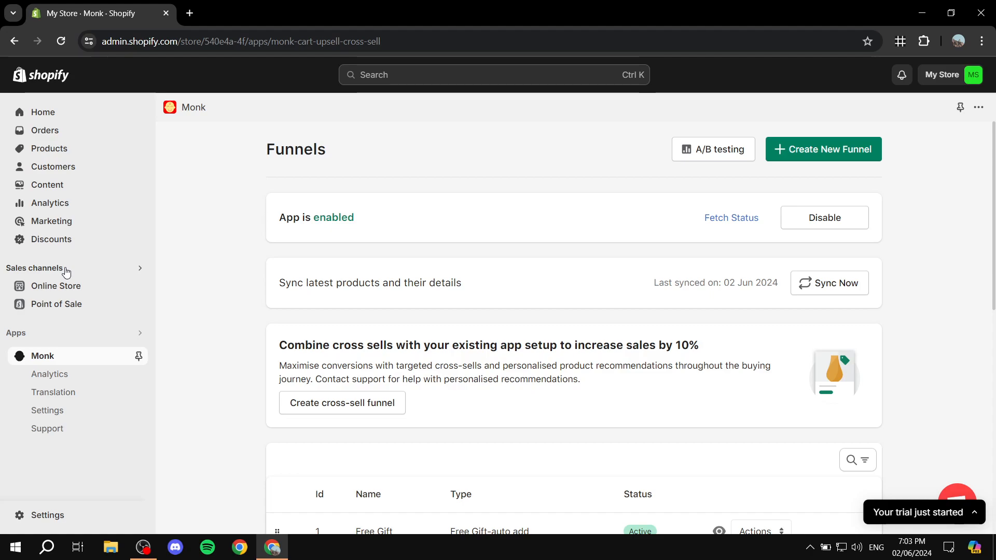
View the online store from the admin and open the Purple product from the featured products.
{"action": "left_click", "coordinate": [66, 290]}
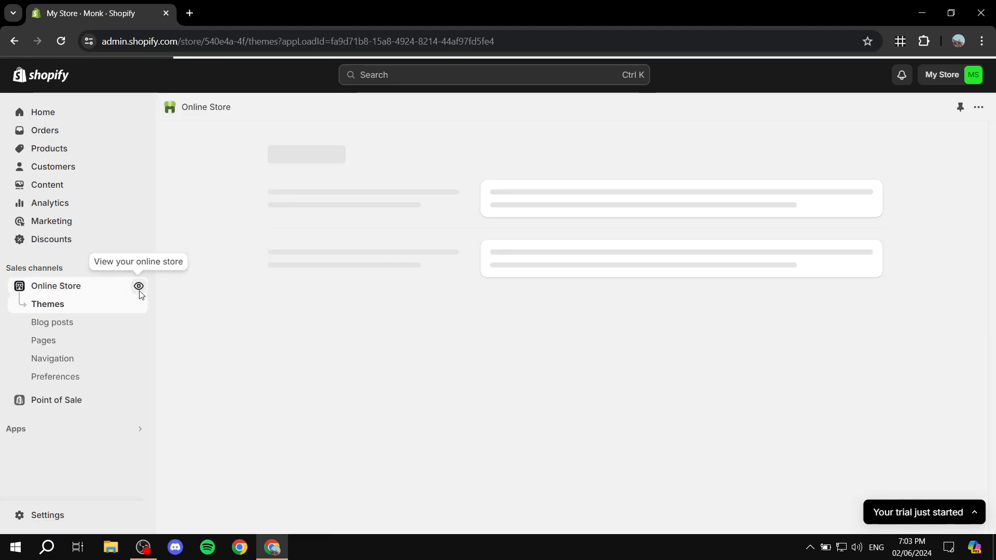
{"action": "left_click", "coordinate": [139, 288]}
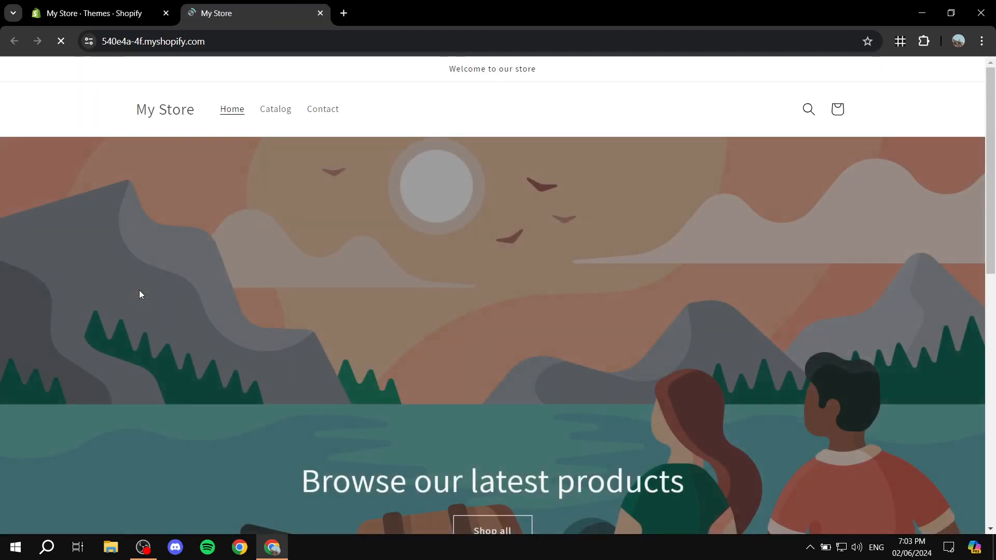
{"action": "scroll", "coordinate": [289, 291], "scroll_direction": "down", "scroll_amount": 9}
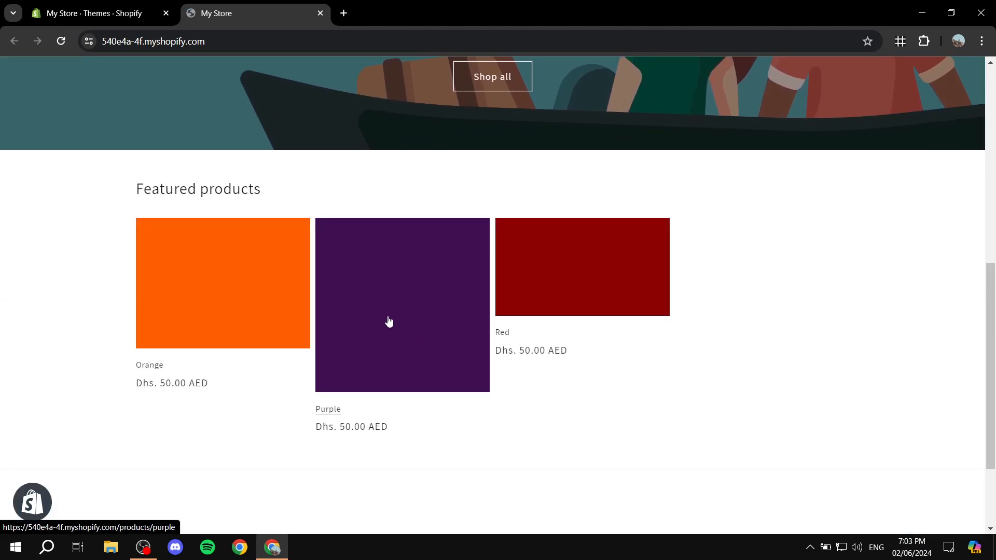
{"action": "left_click", "coordinate": [389, 321]}
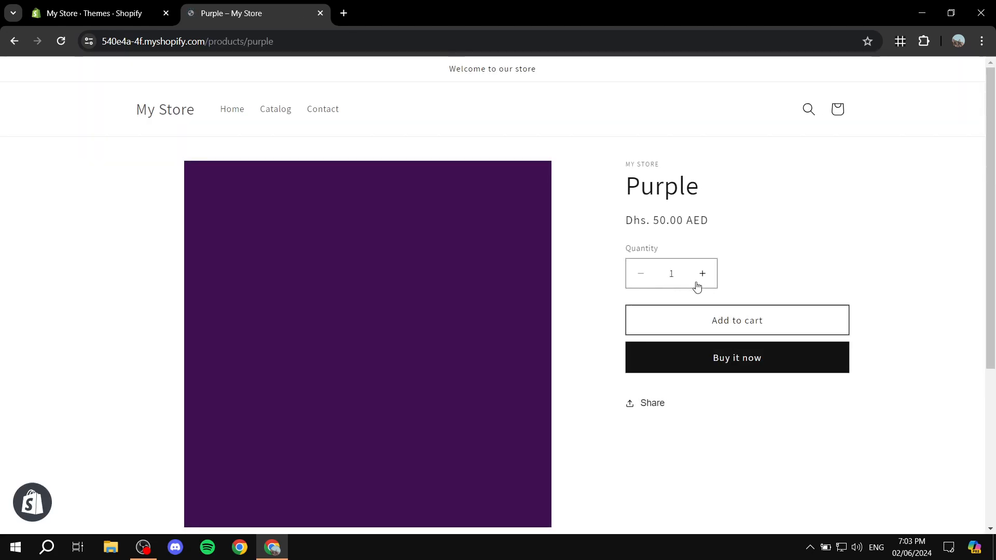
Add three units of the Purple product to the cart and view the cart.
{"action": "left_click", "coordinate": [643, 274]}
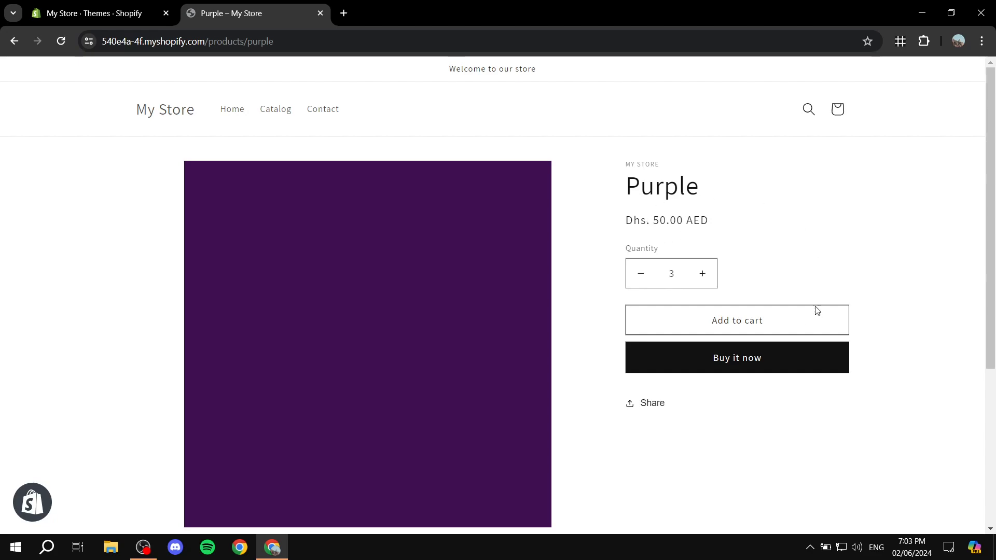
{"action": "left_click", "coordinate": [741, 323]}
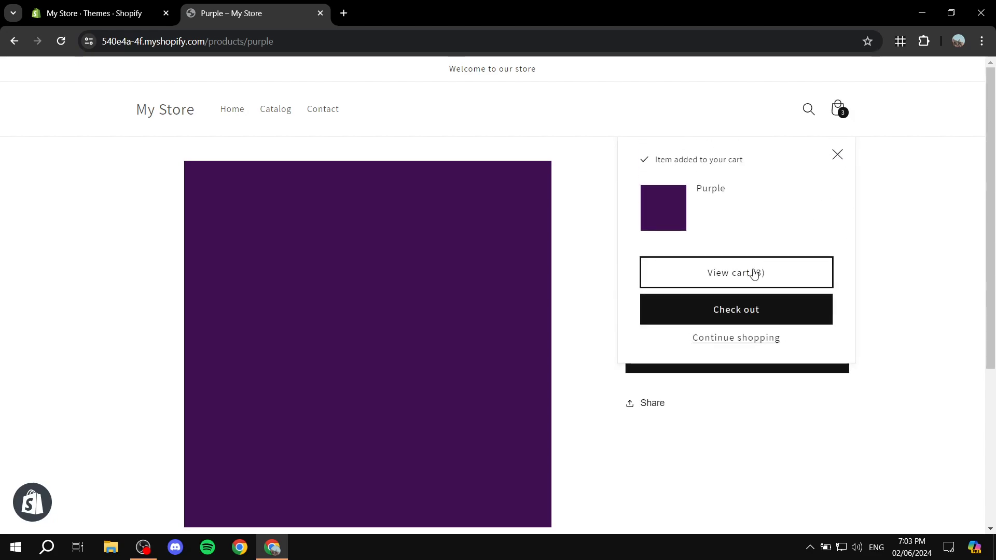
{"action": "left_click", "coordinate": [753, 273]}
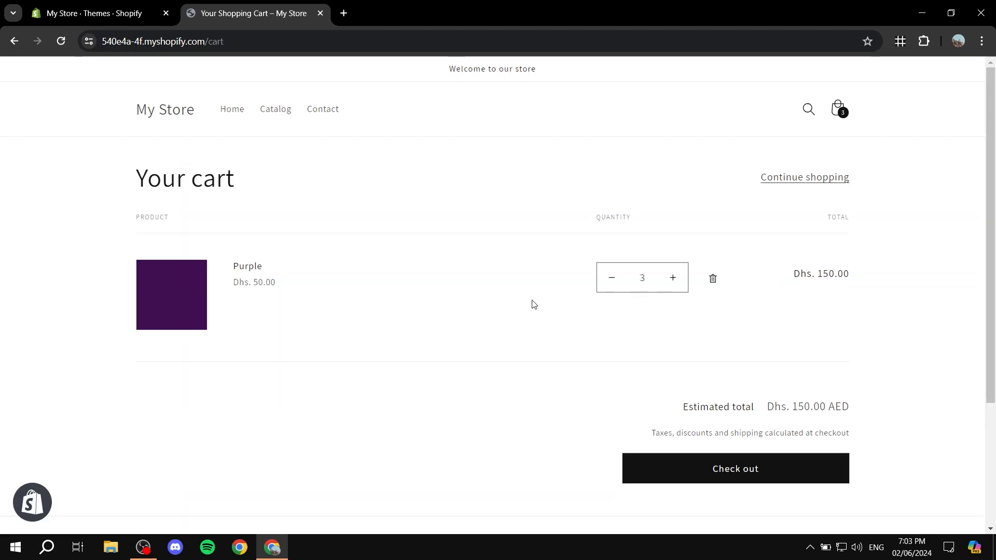
Reload the cart page and check the Red gift's discounted price.
{"action": "scroll", "coordinate": [222, 379], "scroll_direction": "down", "scroll_amount": 1}
{"action": "left_click", "coordinate": [67, 41]}
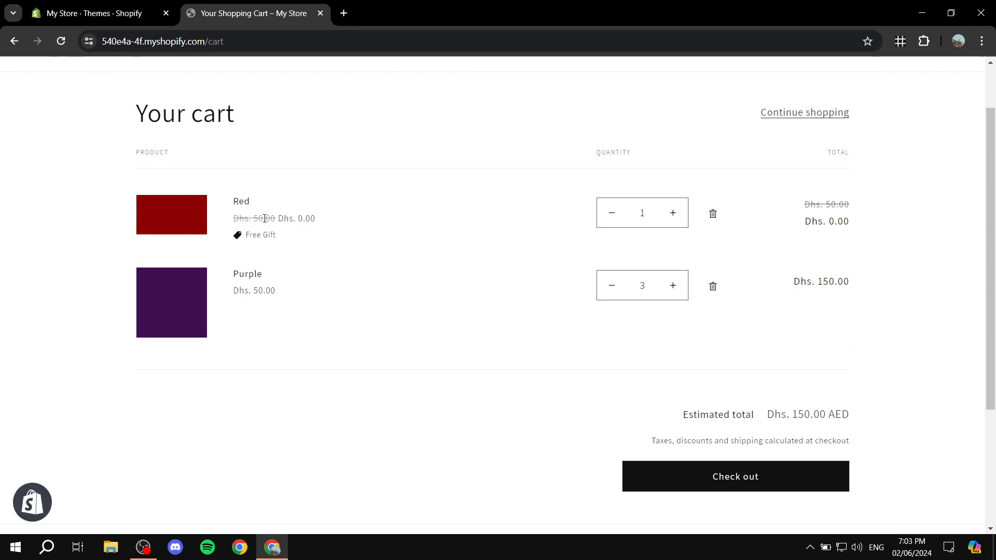
{"action": "left_click_drag", "start_coordinate": [273, 218], "coordinate": [356, 220]}
{"action": "left_click", "coordinate": [430, 210]}
{"action": "scroll", "coordinate": [472, 287], "scroll_direction": "up", "scroll_amount": 1}
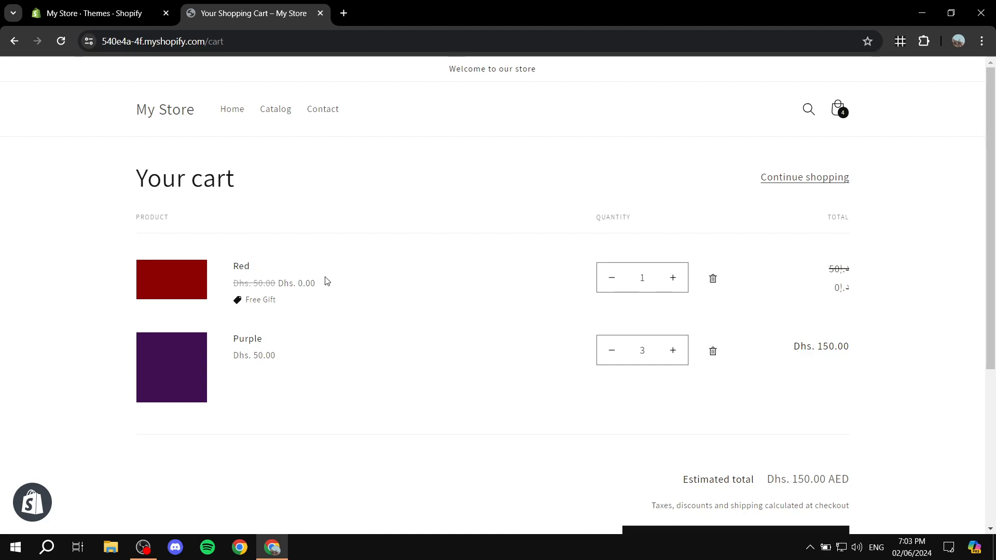
Return to the Shopify admin and open Monk from the installed apps.
{"action": "left_click", "coordinate": [14, 41]}
{"action": "left_click", "coordinate": [95, 7]}
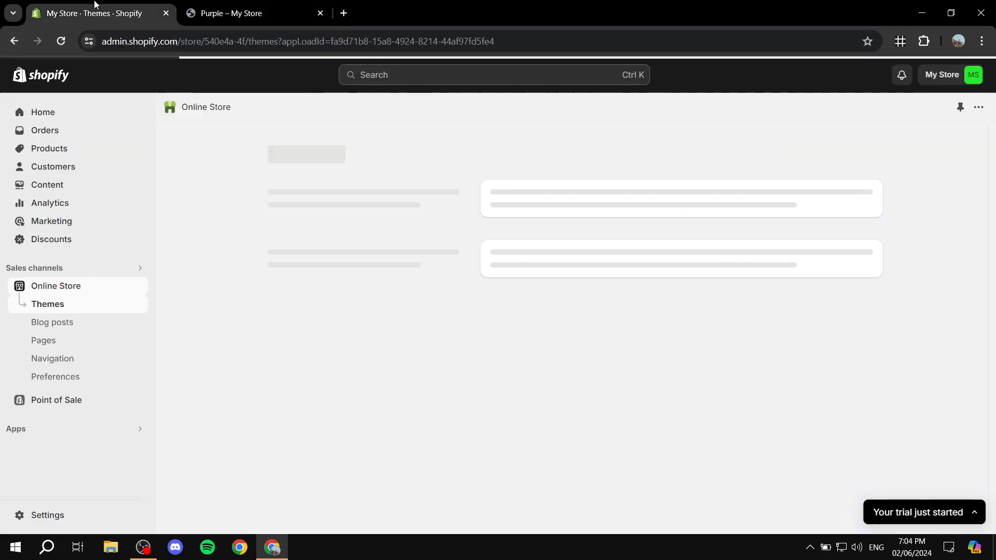
{"action": "scroll", "coordinate": [275, 233], "scroll_direction": "down", "scroll_amount": 3}
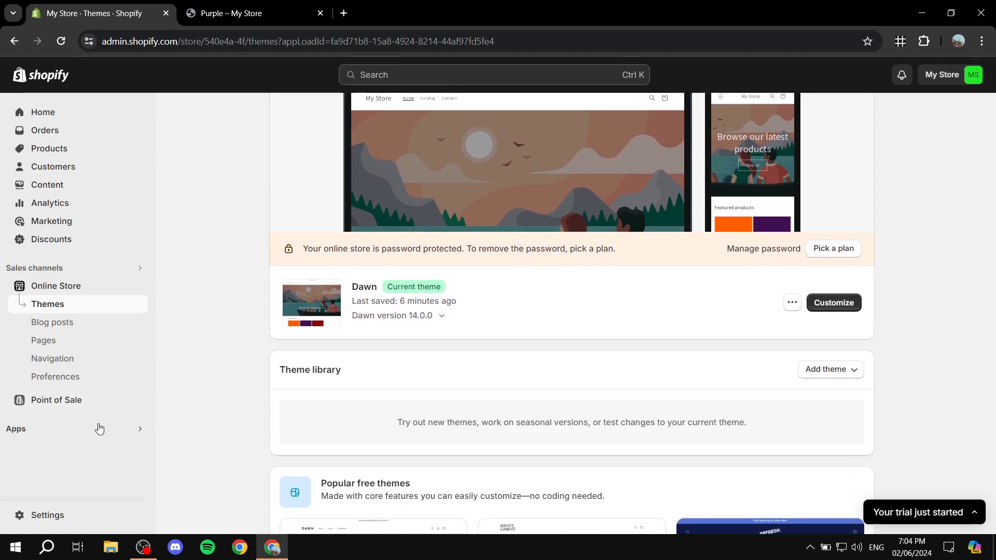
{"action": "left_click", "coordinate": [94, 429]}
{"action": "left_click", "coordinate": [202, 404]}
{"action": "left_click", "coordinate": [104, 431]}
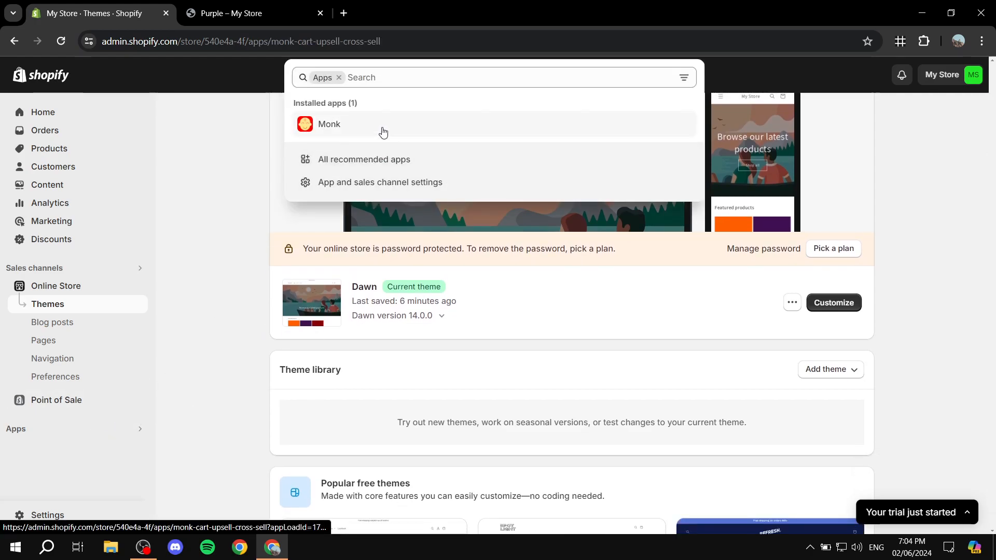
{"action": "left_click", "coordinate": [385, 136]}
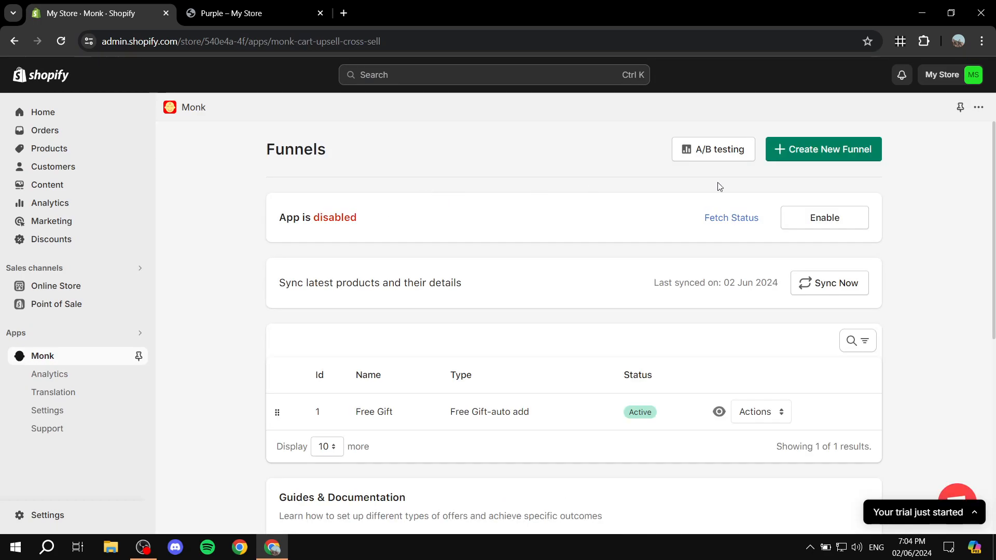
Start creating a new funnel and review the offer types, including the Cart Progress Bar.
{"action": "left_click", "coordinate": [810, 162]}
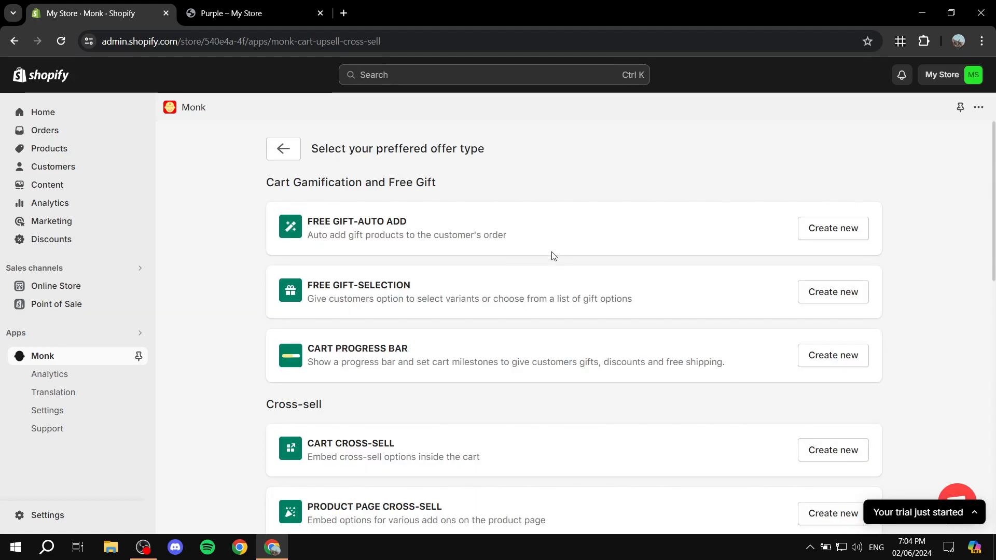
{"action": "scroll", "coordinate": [363, 282], "scroll_direction": "down", "scroll_amount": 1}
{"action": "left_click_drag", "start_coordinate": [310, 284], "coordinate": [444, 285]}
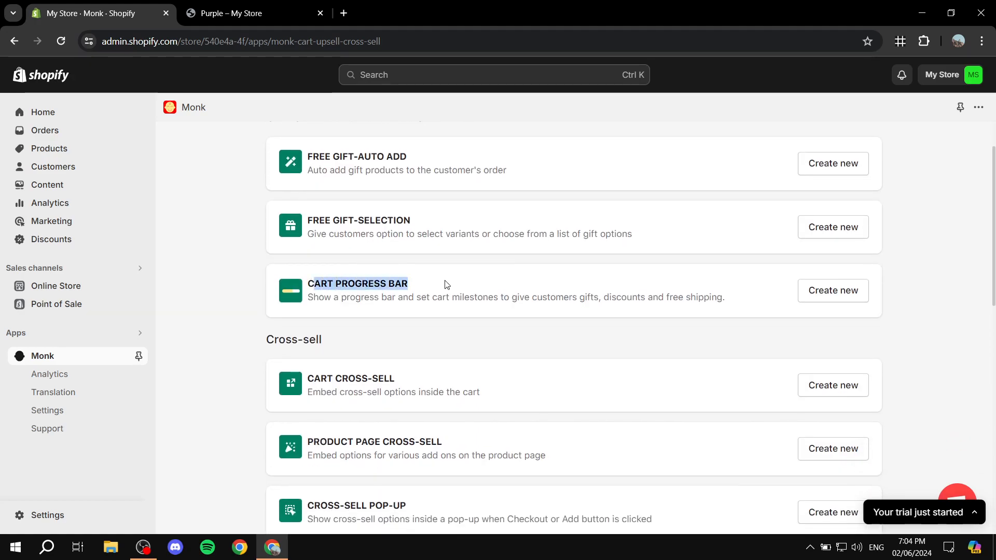
{"action": "left_click", "coordinate": [453, 284]}
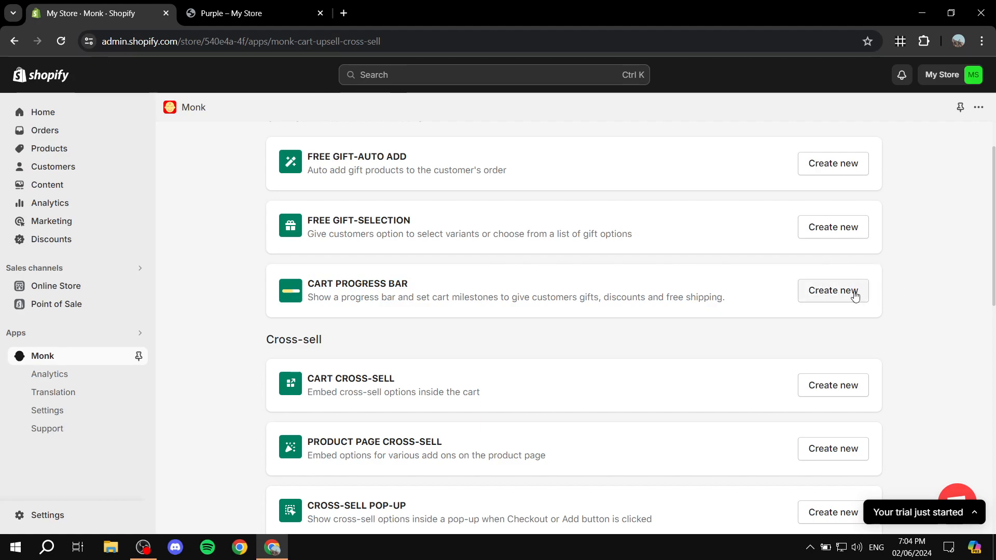
{"action": "scroll", "coordinate": [727, 254], "scroll_direction": "up", "scroll_amount": 2}
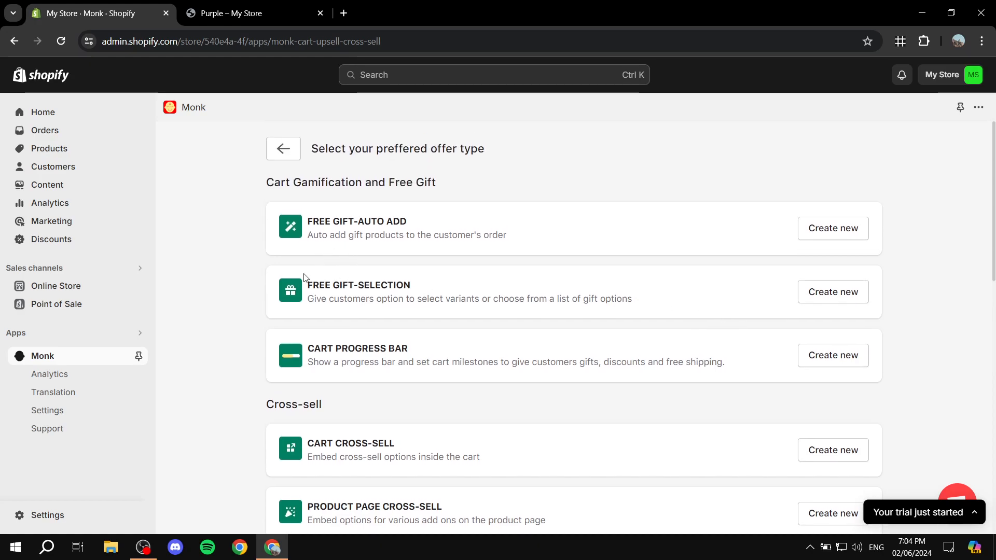